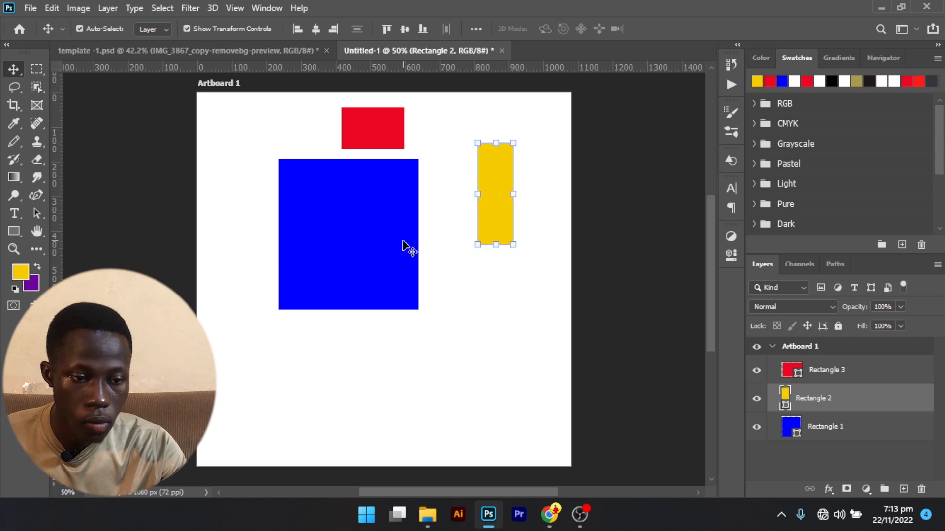
pyautogui.click(403, 247)
pyautogui.click(552, 101)
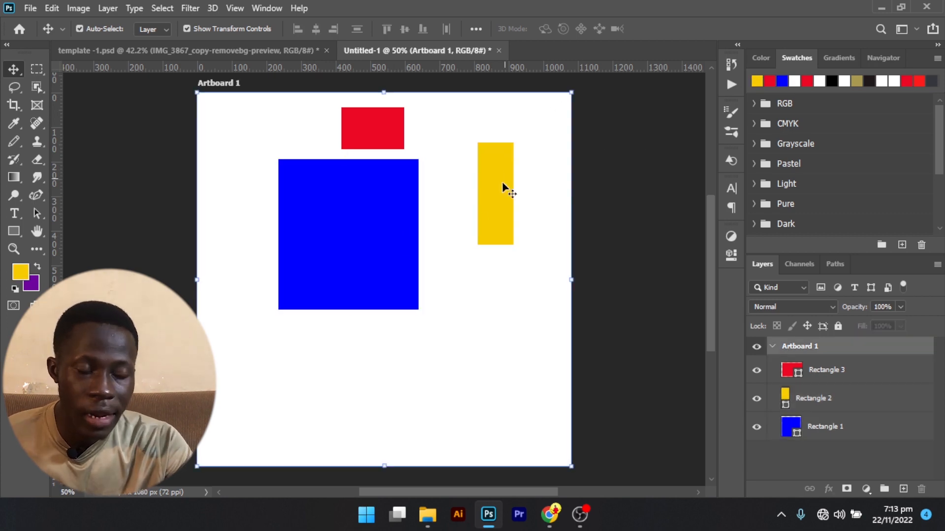
pyautogui.click(387, 214)
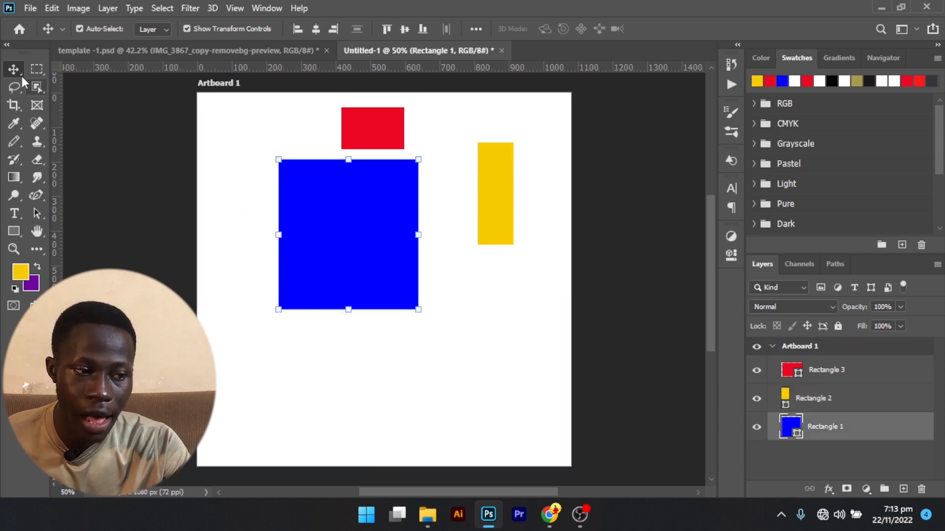
pyautogui.click(14, 141)
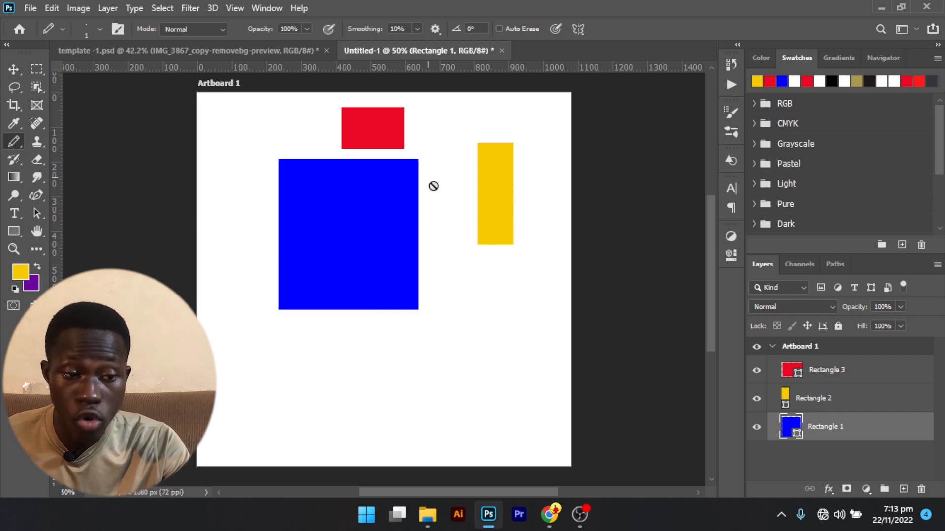
# Step: With the Move tool, shift the blue and red rectangles down and slightly left, and the yellow rectangle down and slightly right
pyautogui.click(13, 71)
pyautogui.moveTo(352, 222)
pyautogui.mouseDown()
pyautogui.moveTo(331, 346)
pyautogui.moveTo(337, 272)
pyautogui.moveTo(332, 292)
pyautogui.moveTo(346, 299)
pyautogui.moveTo(421, 298)
pyautogui.moveTo(390, 277)
pyautogui.moveTo(358, 225)
pyautogui.mouseUp()
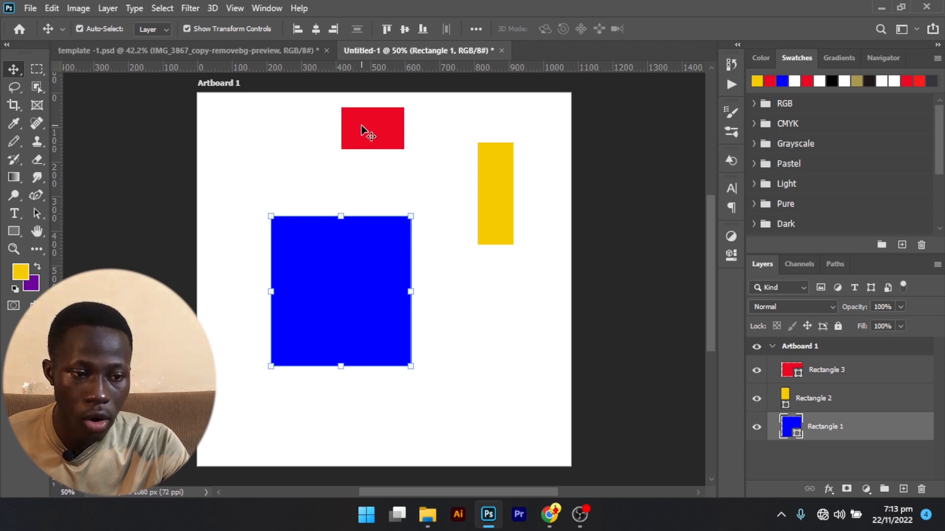
pyautogui.moveTo(369, 130)
pyautogui.mouseDown()
pyautogui.moveTo(369, 185)
pyautogui.moveTo(407, 178)
pyautogui.moveTo(367, 126)
pyautogui.mouseUp()
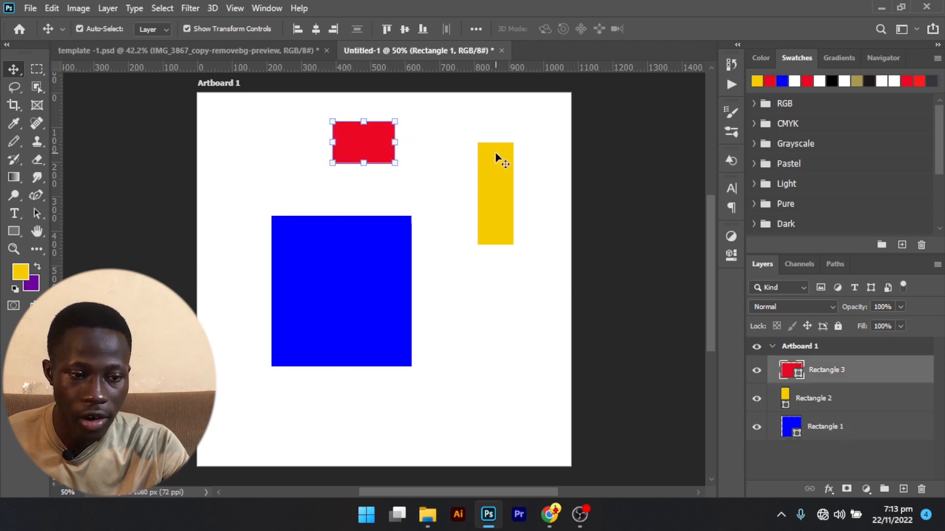
pyautogui.moveTo(497, 156); pyautogui.dragTo(507, 180)
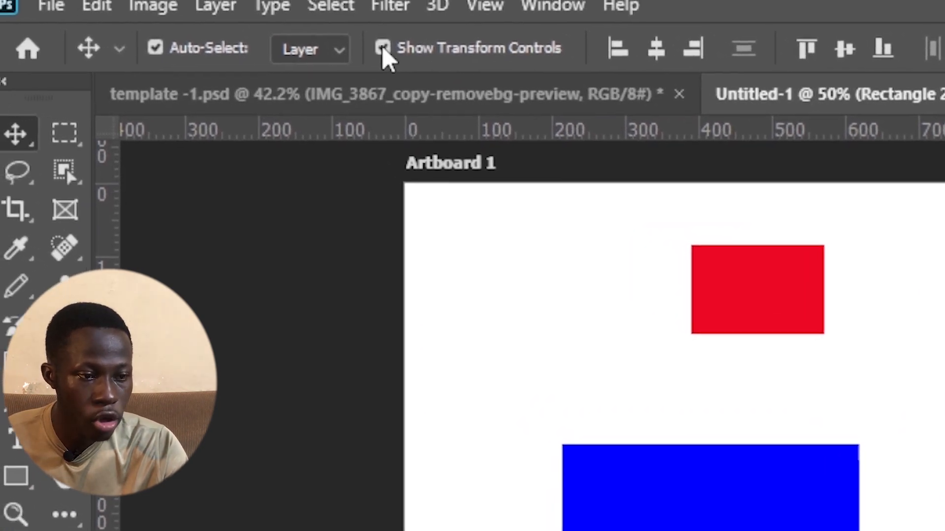
# Step: Toggle Show Transform Controls off and on repeatedly with the yellow rectangle selected, leaving the option enabled
pyautogui.click(382, 48)
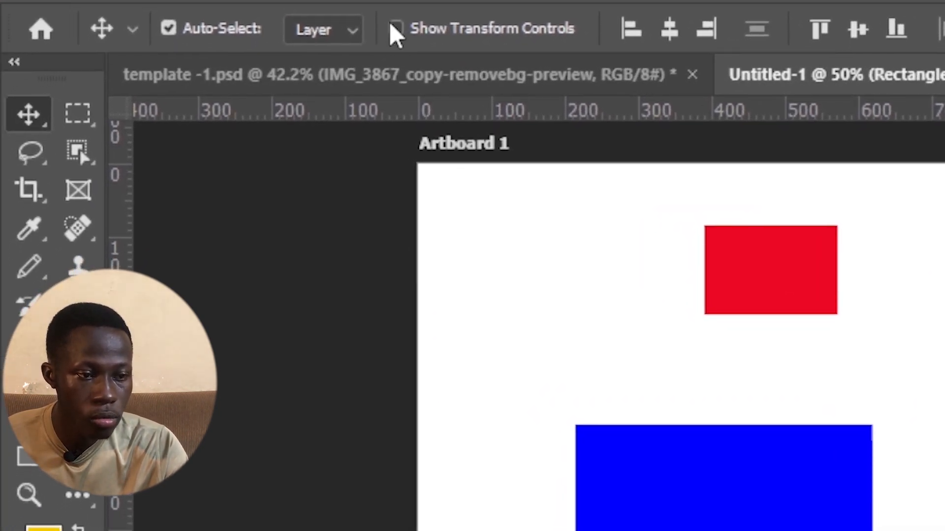
pyautogui.click(396, 29)
pyautogui.click(396, 29)
pyautogui.click(396, 28)
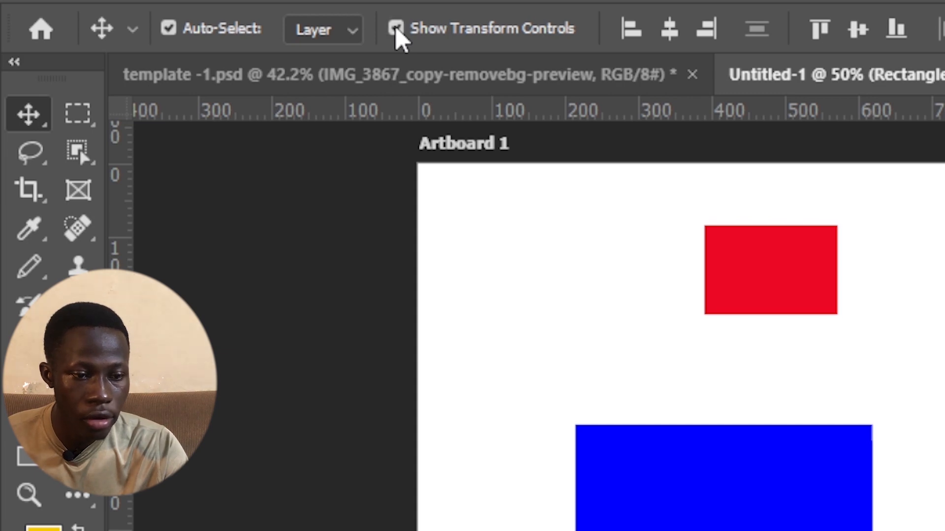
pyautogui.click(396, 29)
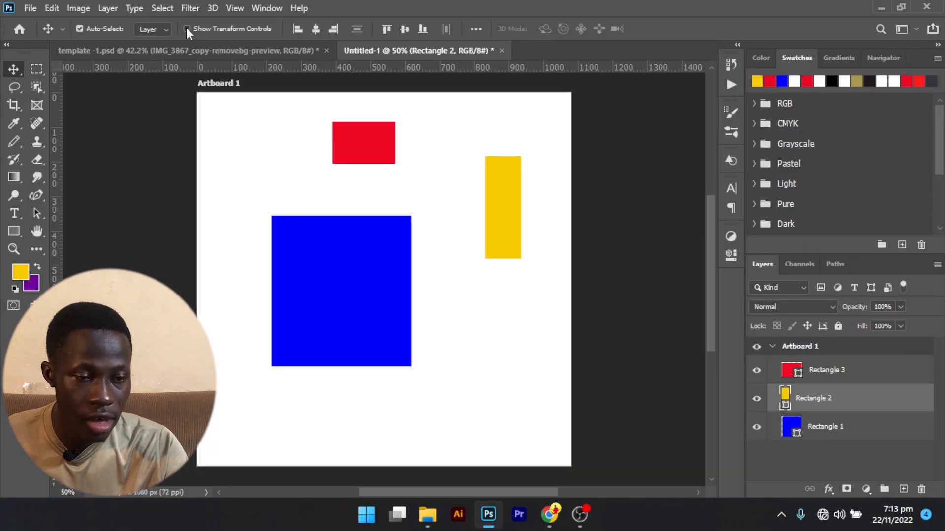
pyautogui.click(396, 28)
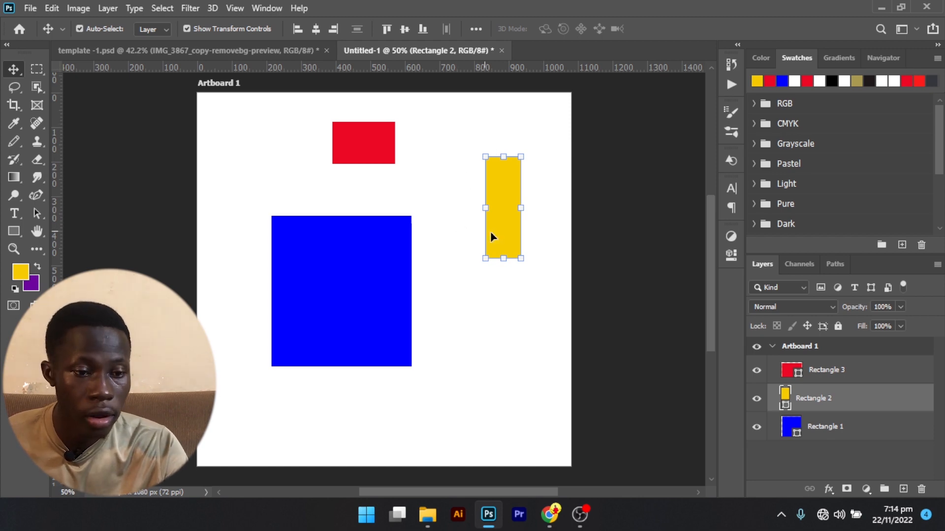
# Step: Centre the blue rectangle beneath the red one, moving it with Show Transform Controls on and off, and leave the option enabled
pyautogui.click(339, 268)
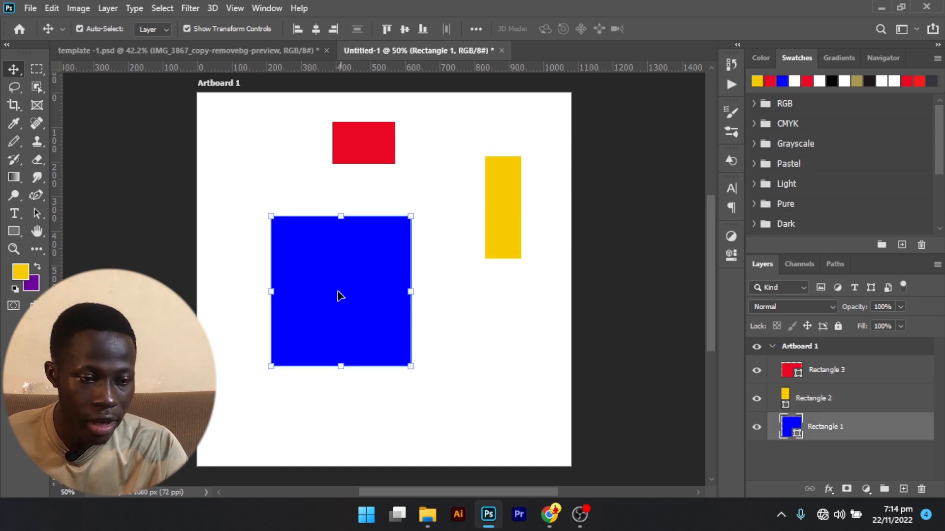
pyautogui.moveTo(340, 293); pyautogui.dragTo(343, 336)
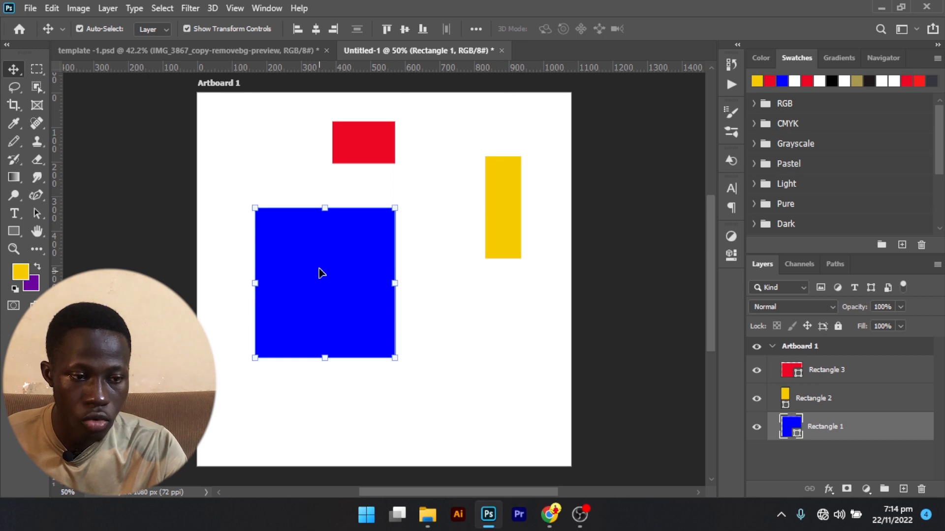
pyautogui.click(187, 29)
pyautogui.moveTo(289, 263); pyautogui.dragTo(412, 258)
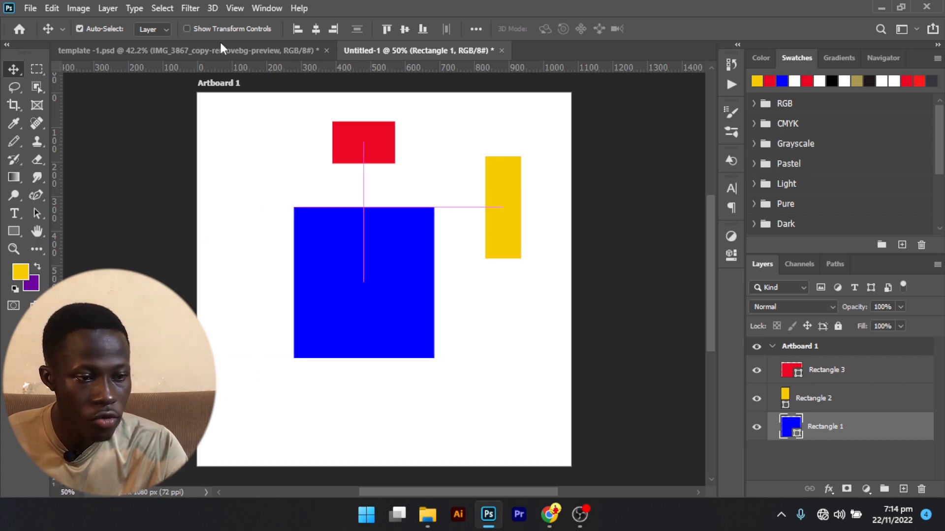
pyautogui.click(187, 28)
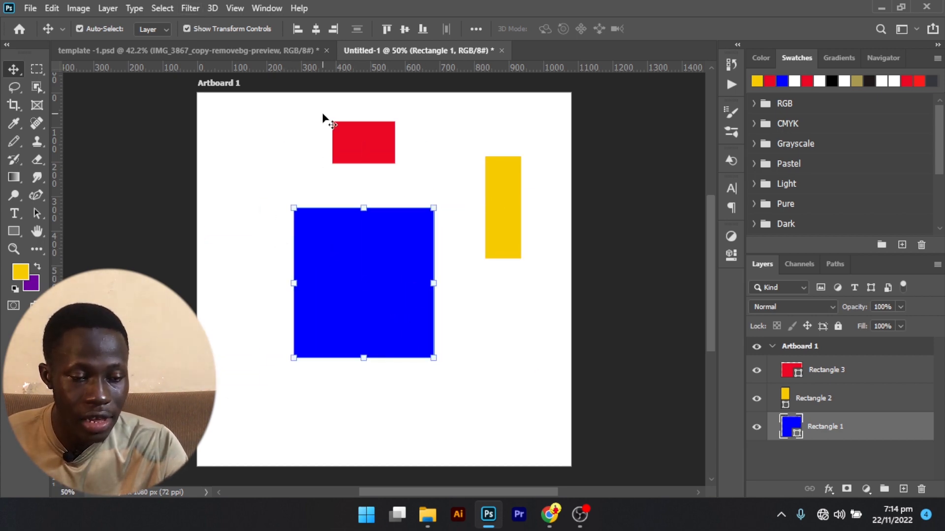
# Step: Select the red rectangle and toggle Auto-Select off and back on
pyautogui.click(363, 150)
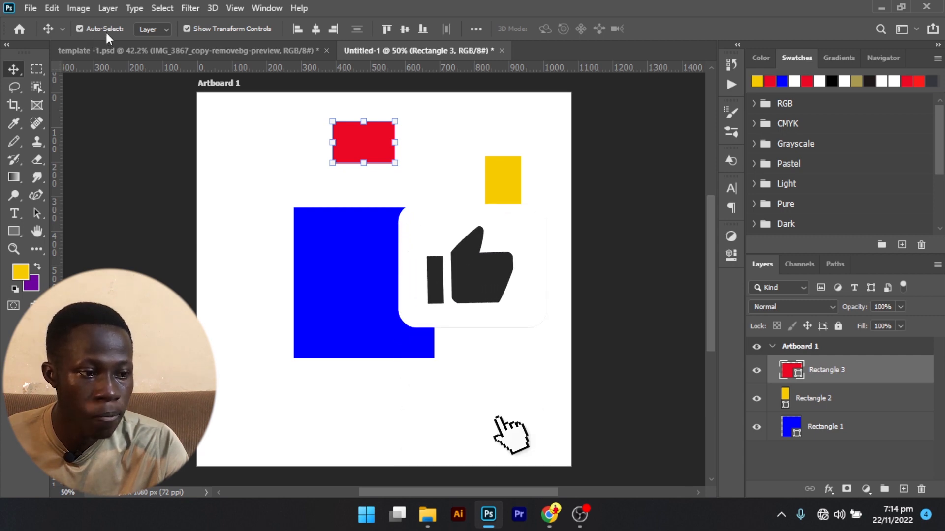
pyautogui.click(78, 29)
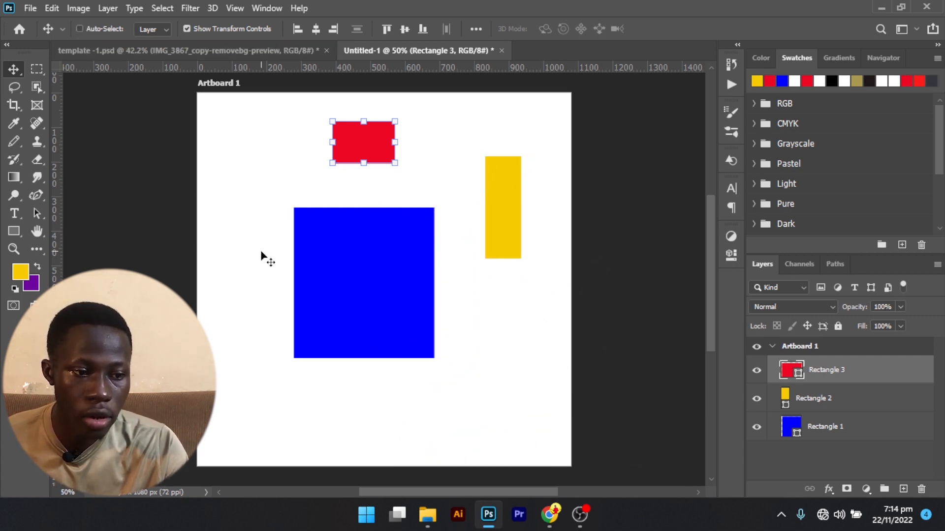
pyautogui.click(79, 28)
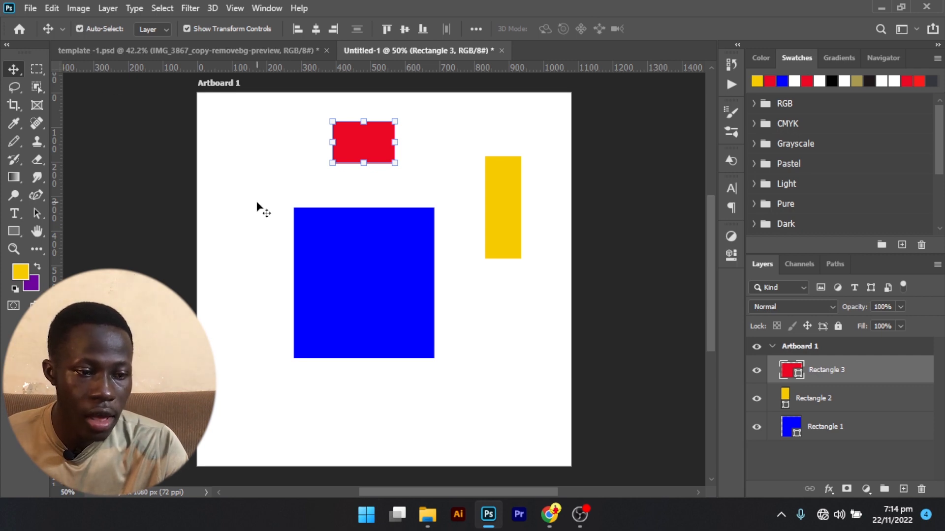
# Step: Use Auto-Select to pick the blue, red and yellow rectangles in turn on the canvas, and move the blue one slightly down
pyautogui.click(358, 270)
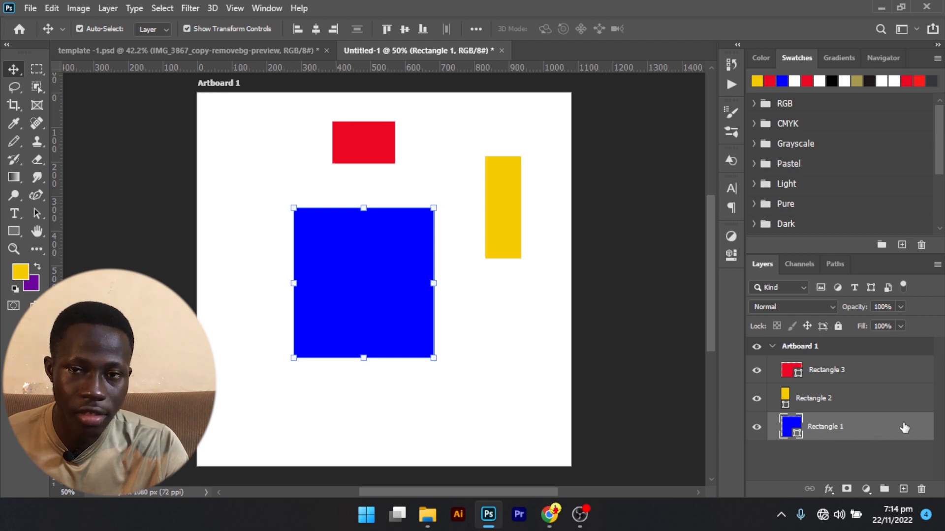
pyautogui.click(359, 154)
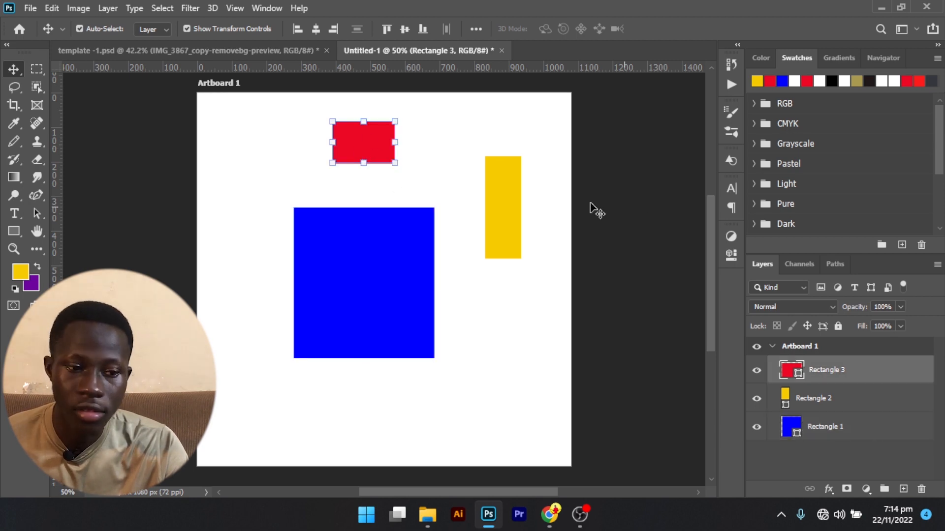
pyautogui.click(513, 200)
pyautogui.click(370, 272)
pyautogui.moveTo(370, 271)
pyautogui.mouseDown()
pyautogui.moveTo(363, 308)
pyautogui.moveTo(366, 282)
pyautogui.mouseUp()
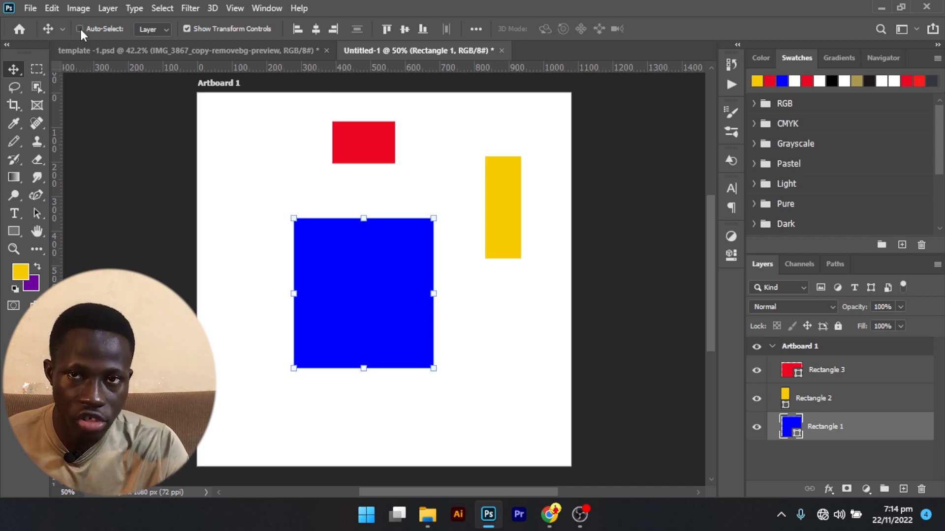
# Step: With Auto-Select off, try picking the red rectangle on the canvas, then select its Rectangle 3 layer and move it left
pyautogui.click(368, 148)
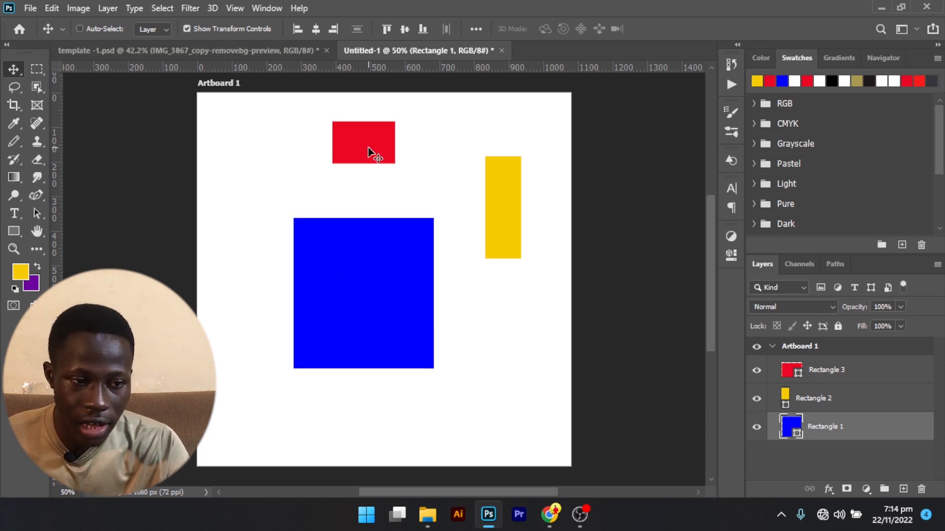
pyautogui.click(368, 146)
pyautogui.click(367, 146)
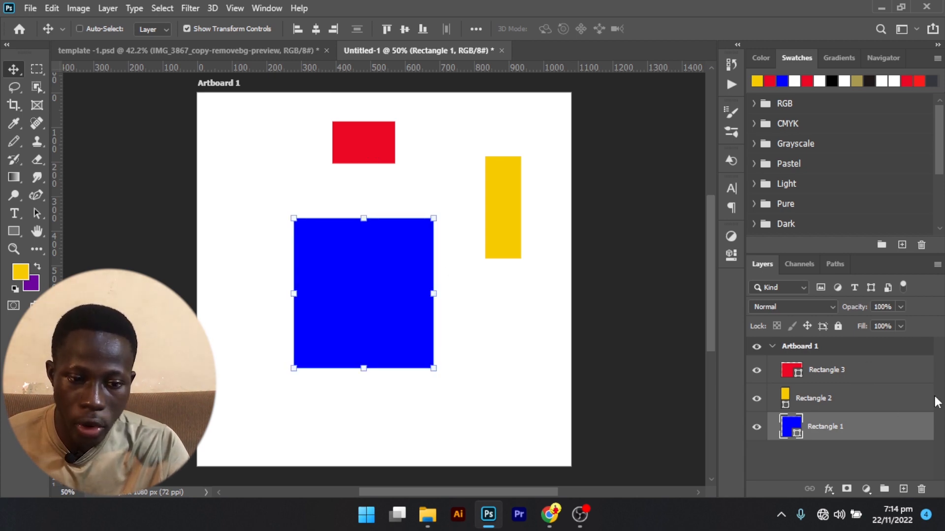
pyautogui.click(895, 378)
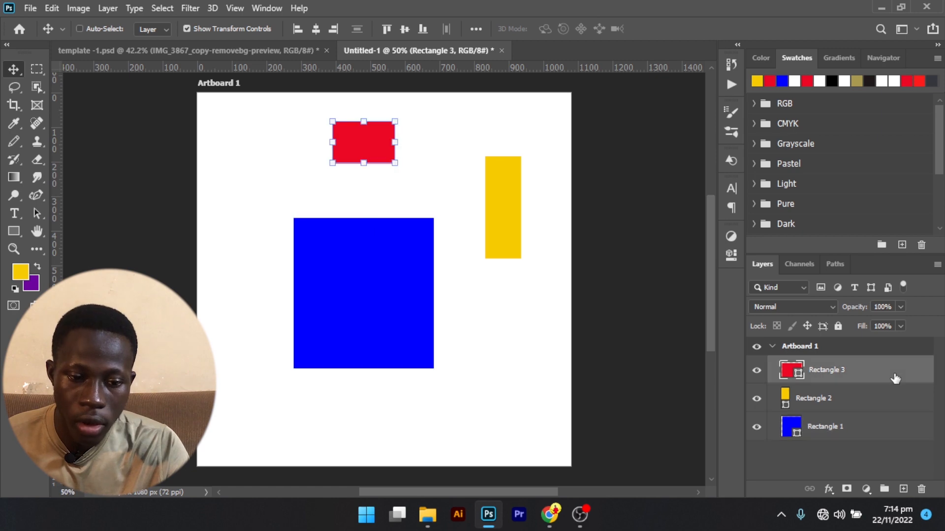
pyautogui.moveTo(382, 150); pyautogui.dragTo(354, 146)
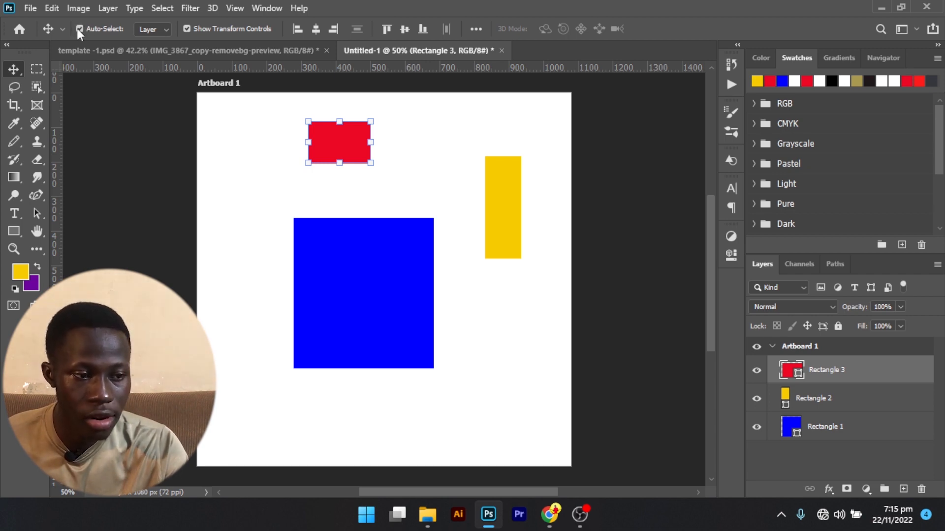
# Step: With Auto-Select on, reposition the three rectangles, moving the yellow one lower and placing the blue one directly against the red one's lower edge
pyautogui.moveTo(345, 349); pyautogui.dragTo(304, 303)
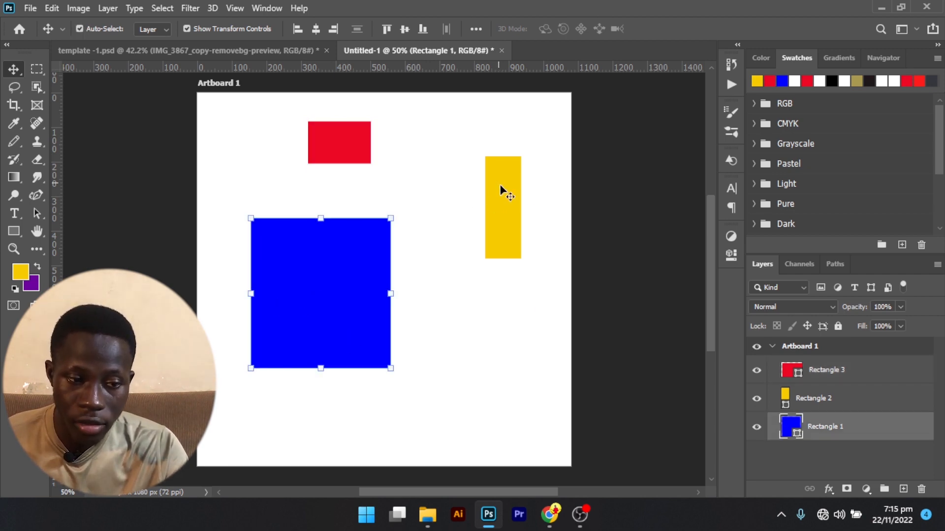
pyautogui.moveTo(502, 192); pyautogui.dragTo(508, 243)
pyautogui.moveTo(363, 154); pyautogui.dragTo(402, 168)
pyautogui.moveTo(296, 311); pyautogui.dragTo(306, 271)
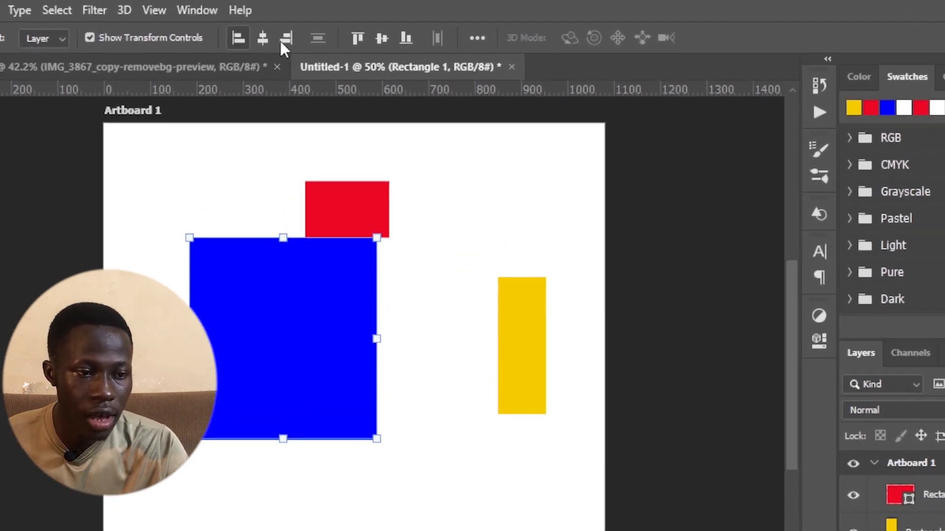
# Step: Examine the extended align and distribute options, and move the blue rectangle right with its upper edge level with the yellow rectangle's
pyautogui.click(477, 37)
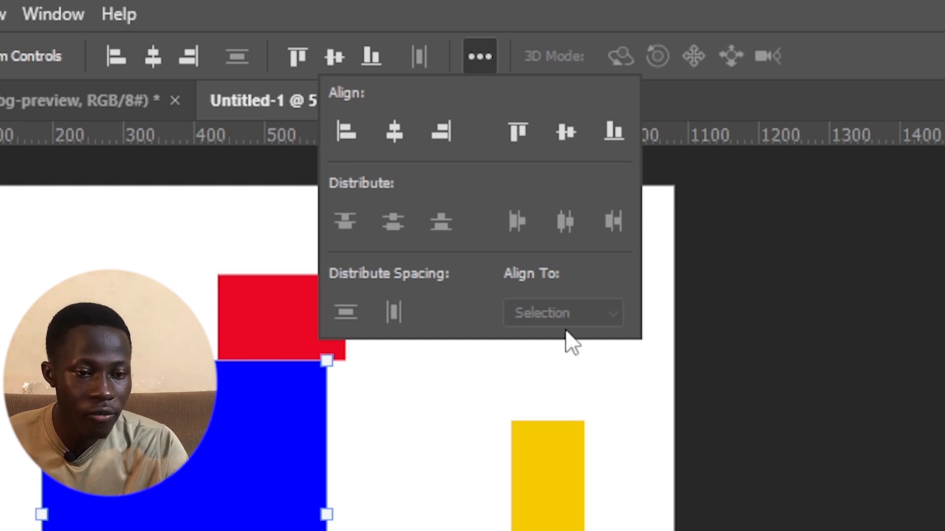
pyautogui.click(224, 437)
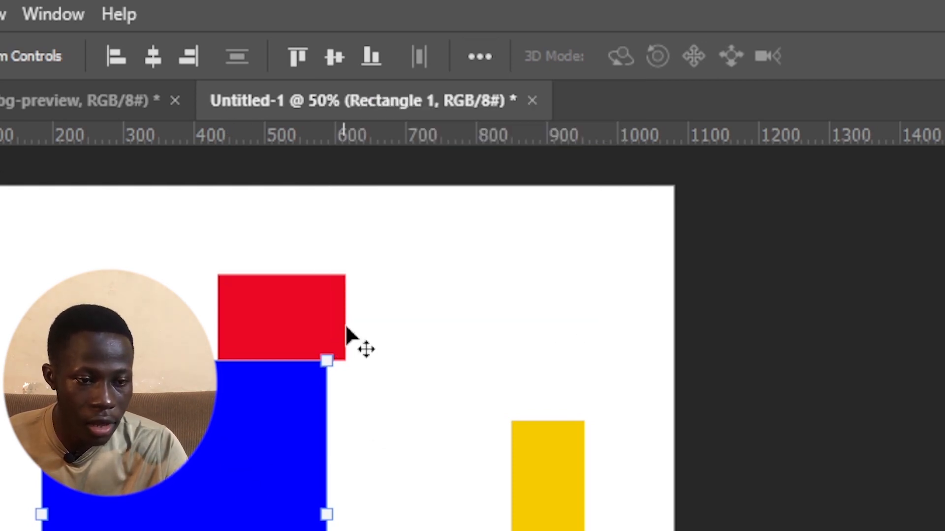
pyautogui.moveTo(254, 530); pyautogui.dragTo(314, 530)
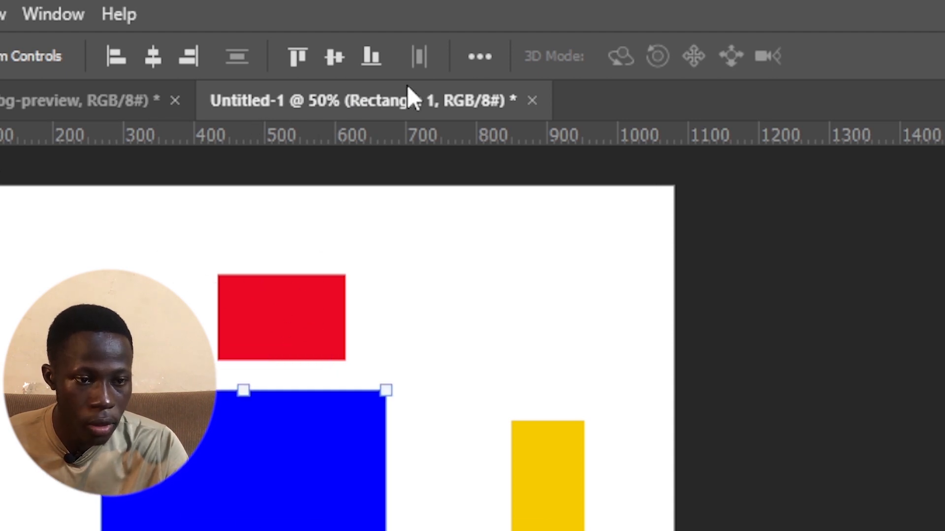
pyautogui.click(497, 46)
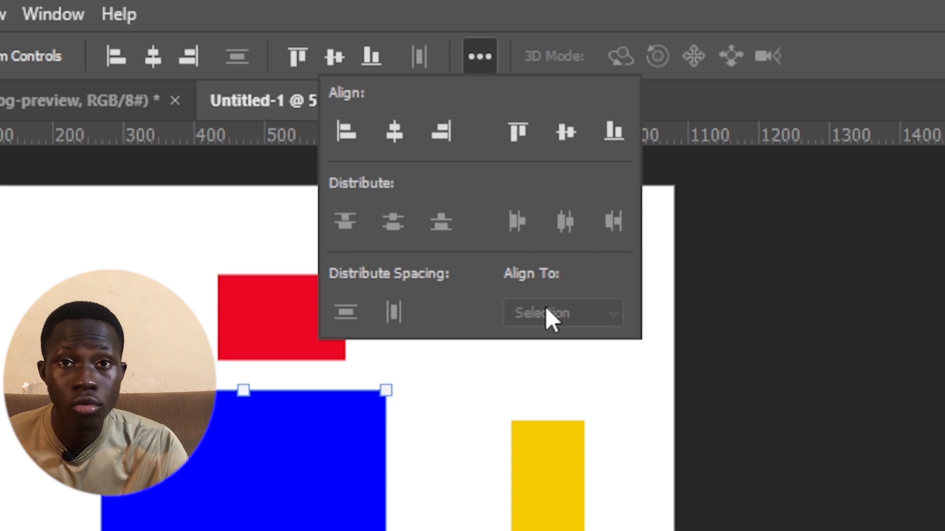
pyautogui.moveTo(384, 271); pyautogui.dragTo(419, 285)
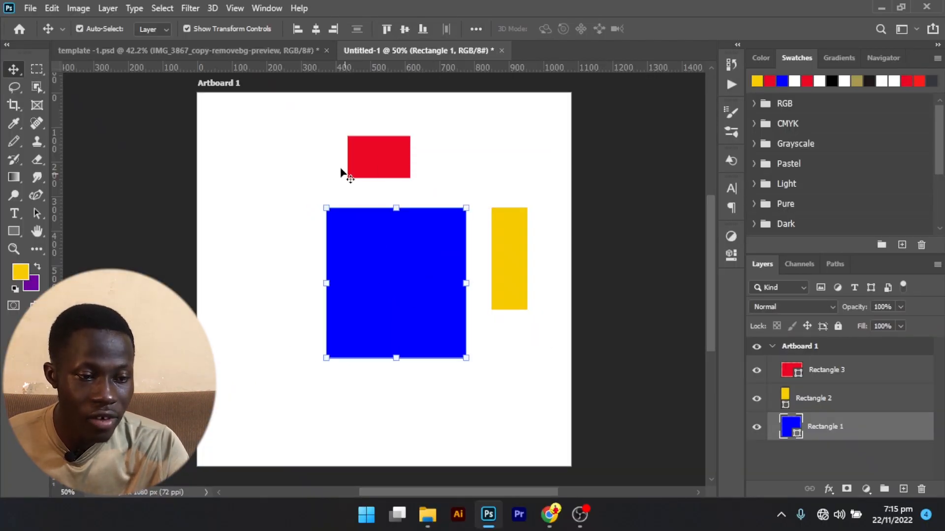
# Step: Select the red and blue rectangles together and set the Align To option to Canvas
pyautogui.click(399, 162)
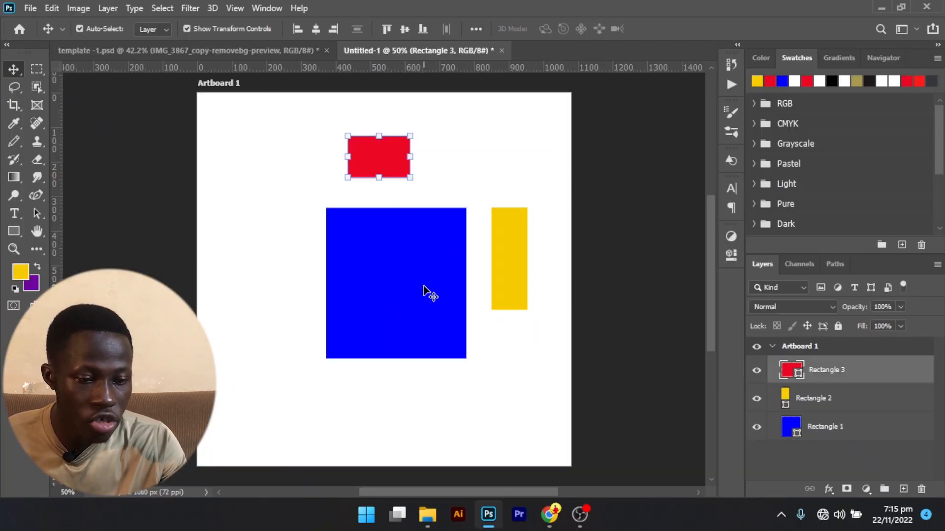
pyautogui.keyDown('shift'); pyautogui.click(387, 270); pyautogui.keyUp('shift')
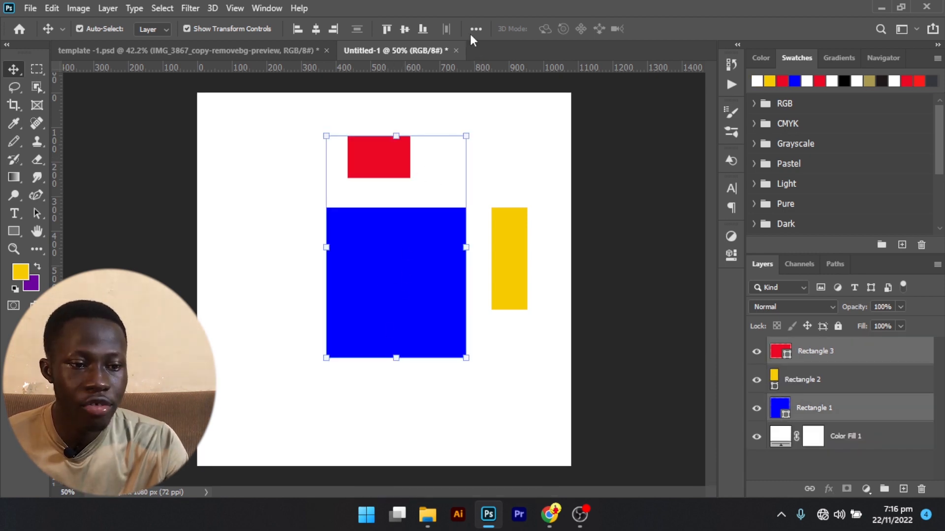
pyautogui.click(475, 30)
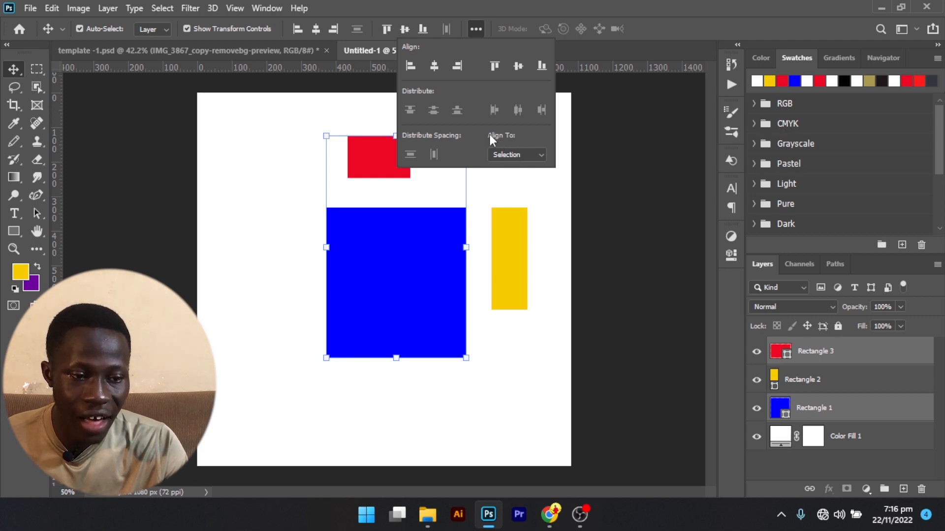
pyautogui.click(515, 155)
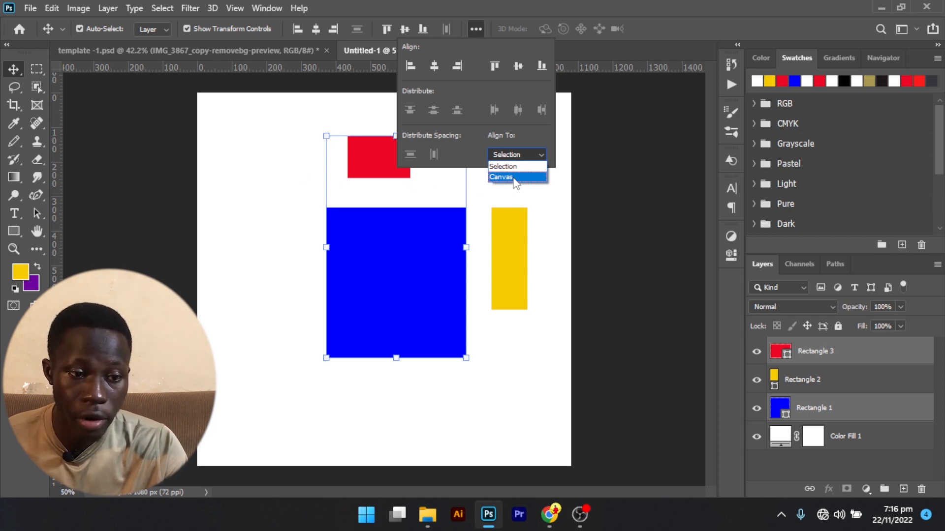
pyautogui.click(514, 178)
pyautogui.click(514, 191)
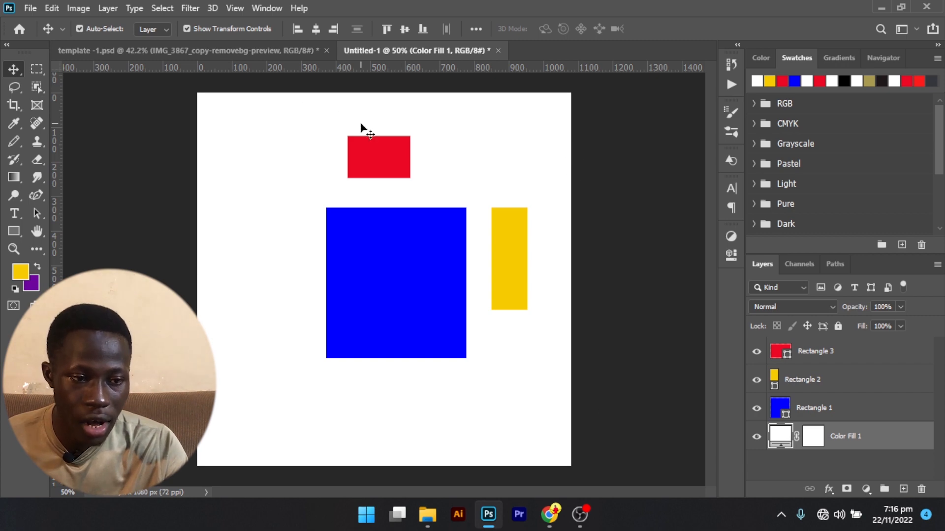
# Step: Align the red rectangle to the canvas centre and to its edges in turn, ending horizontally centred on the canvas's lower edge
pyautogui.click(378, 159)
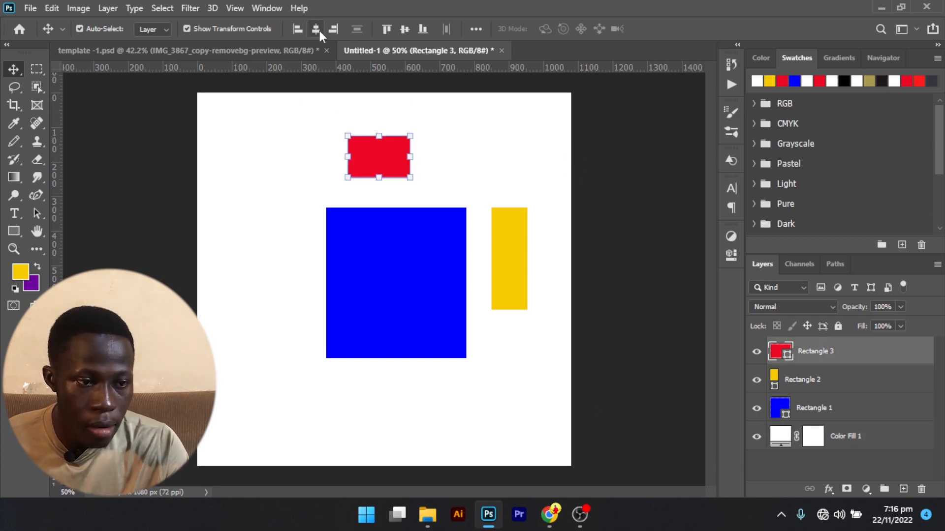
pyautogui.click(318, 29)
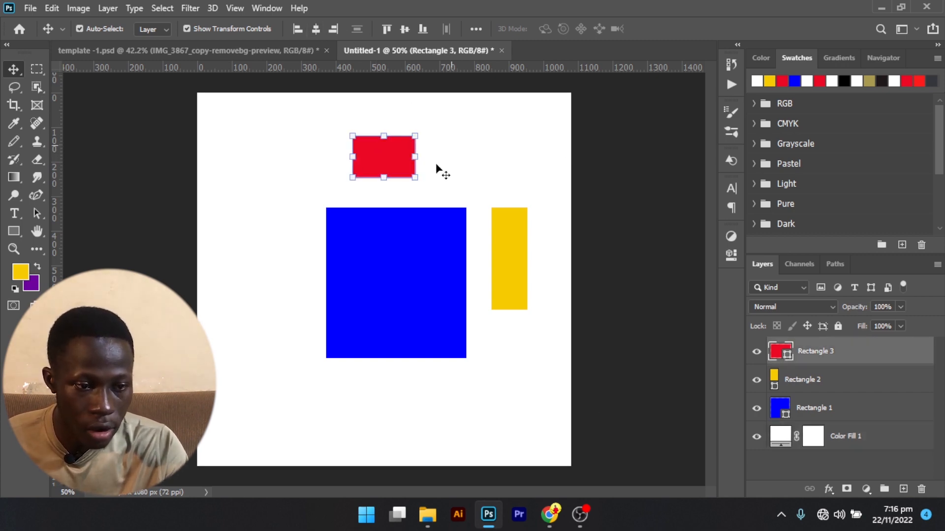
pyautogui.click(405, 29)
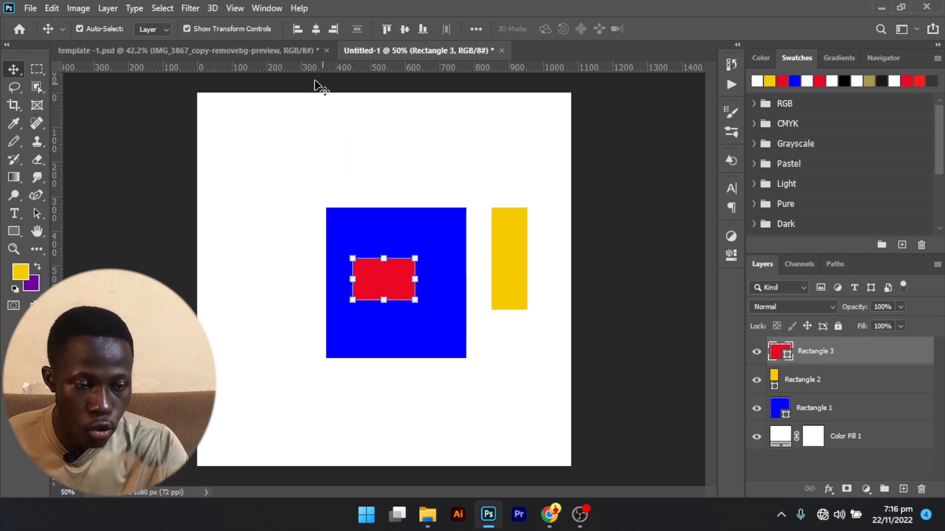
pyautogui.click(381, 30)
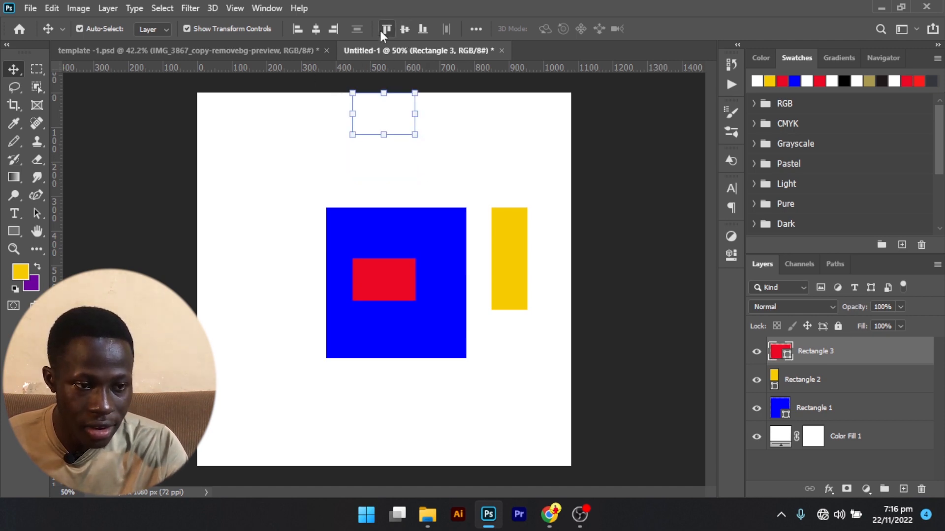
pyautogui.click(409, 30)
pyautogui.click(422, 28)
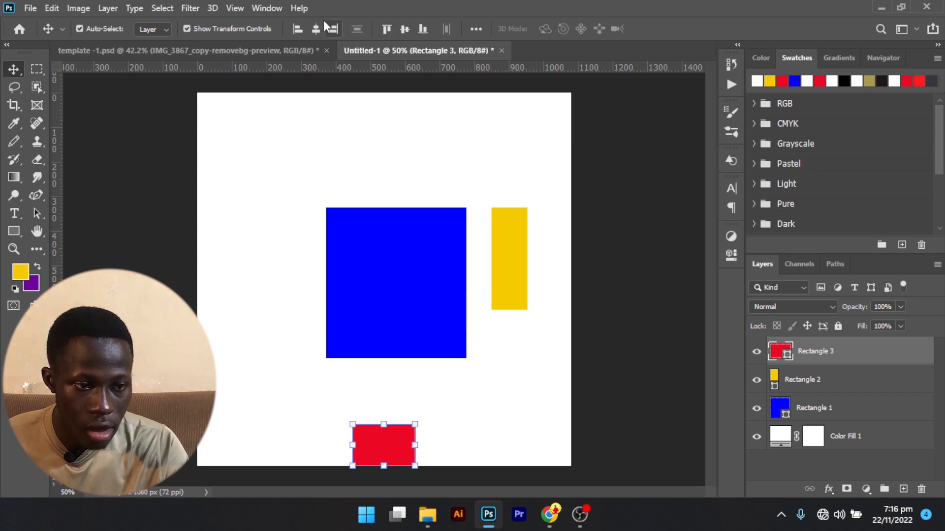
pyautogui.click(297, 29)
pyautogui.click(334, 29)
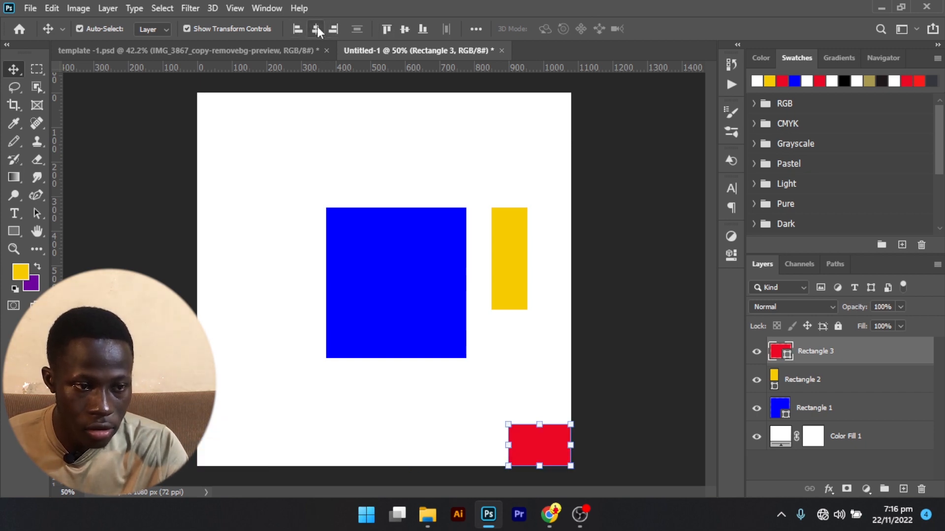
pyautogui.click(317, 29)
# Step: Align the blue rectangle to the canvas's vertical centre, upper edge and lower edge in turn, leaving it at the lower edge
pyautogui.click(354, 285)
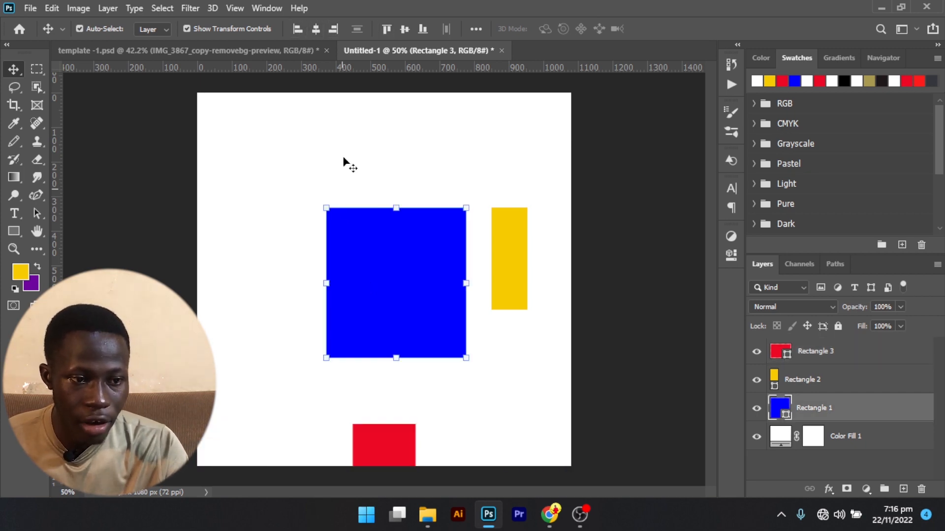
pyautogui.click(401, 30)
pyautogui.click(391, 28)
pyautogui.click(423, 29)
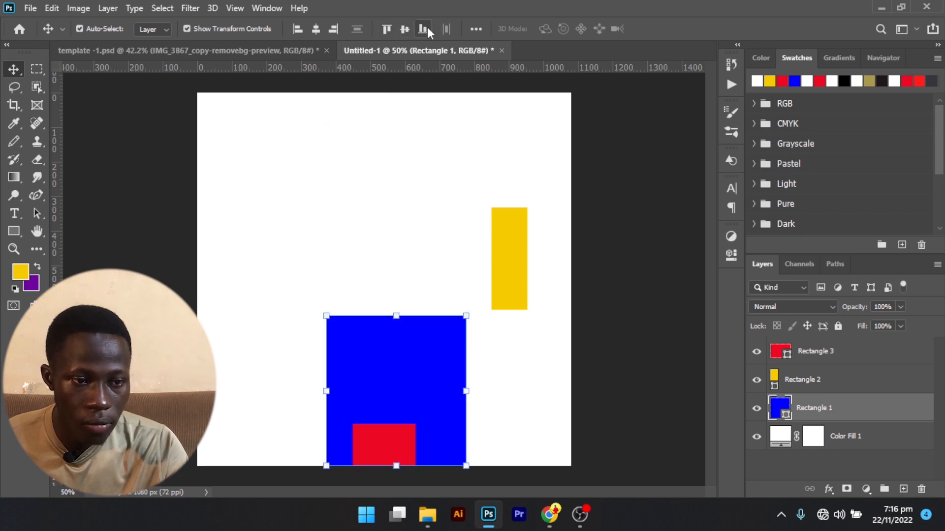
# Step: Set the Align To option to Selection and select the blue and red rectangles together
pyautogui.click(475, 29)
pyautogui.click(509, 154)
pyautogui.click(514, 168)
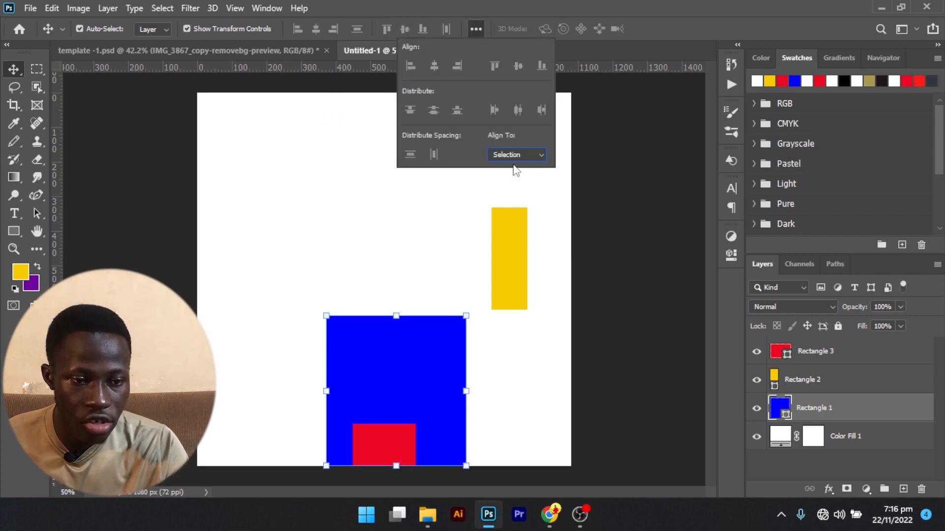
pyautogui.click(435, 262)
pyautogui.click(408, 367)
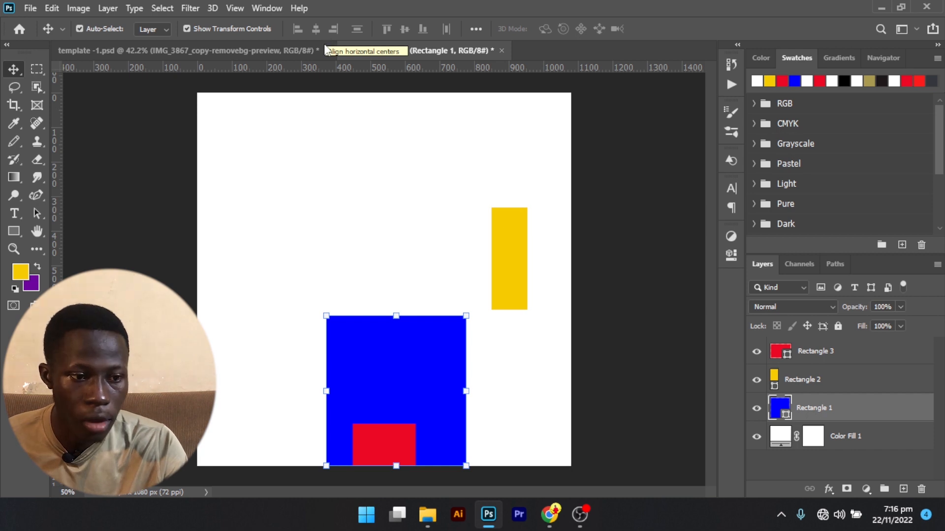
pyautogui.keyDown('shift'); pyautogui.click(401, 446); pyautogui.keyUp('shift')
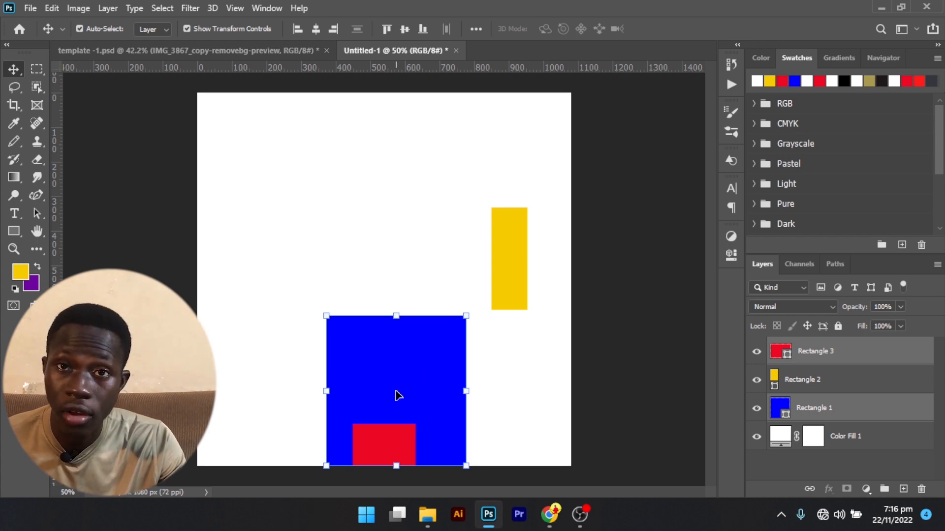
pyautogui.click(475, 28)
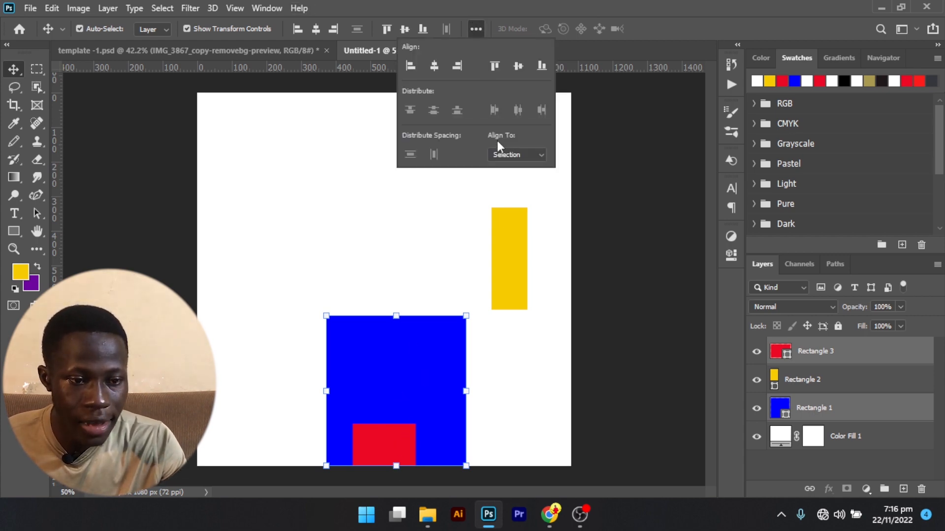
pyautogui.click(358, 9)
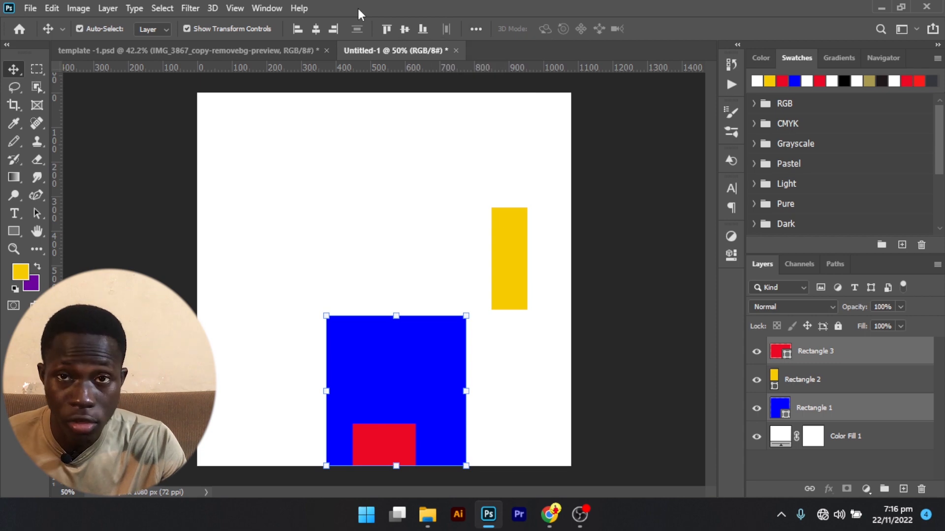
# Step: Align the red and blue rectangles by horizontal centres, right edges and left edges in turn, ending on right edges
pyautogui.click(312, 31)
pyautogui.click(340, 33)
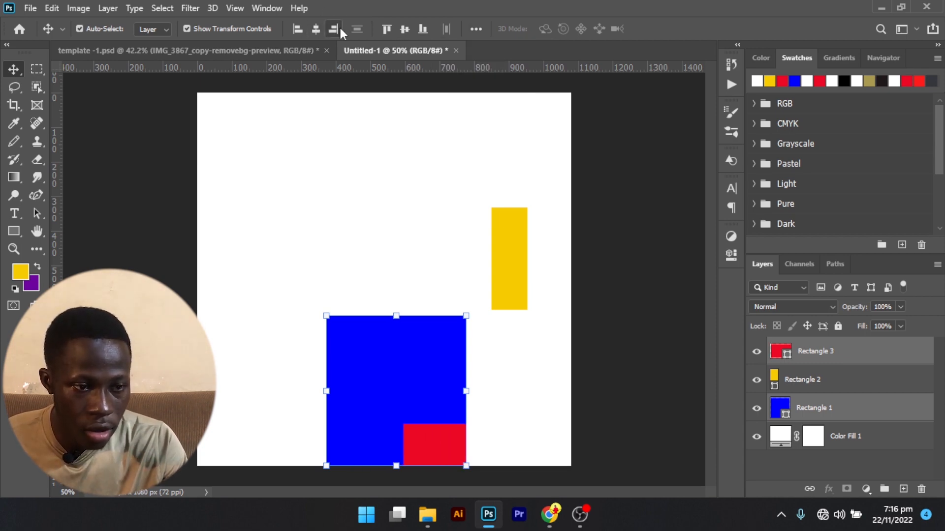
pyautogui.click(298, 31)
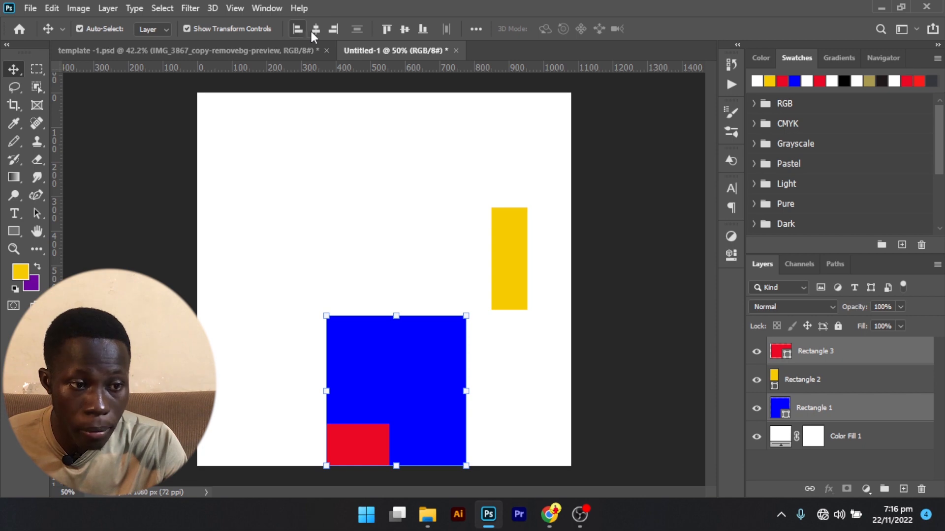
pyautogui.click(311, 30)
pyautogui.click(333, 28)
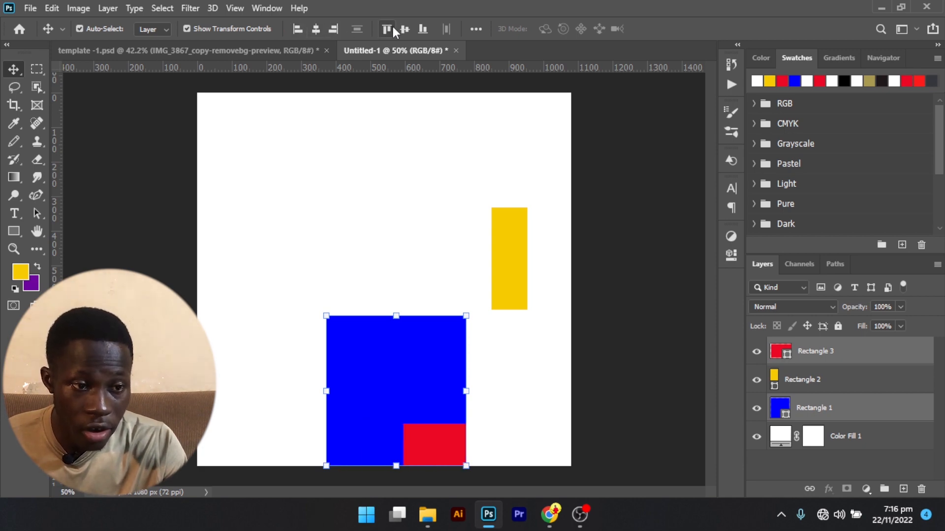
# Step: Cycle the red and blue rectangles through vertical alignments to top edges, then through horizontal centres to left edges
pyautogui.click(393, 29)
pyautogui.click(403, 29)
pyautogui.click(422, 29)
pyautogui.click(398, 29)
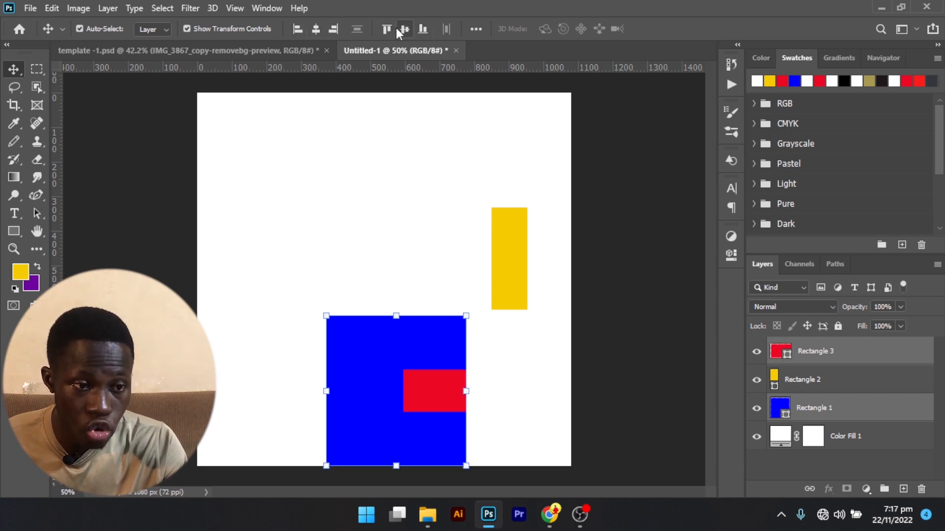
pyautogui.click(384, 30)
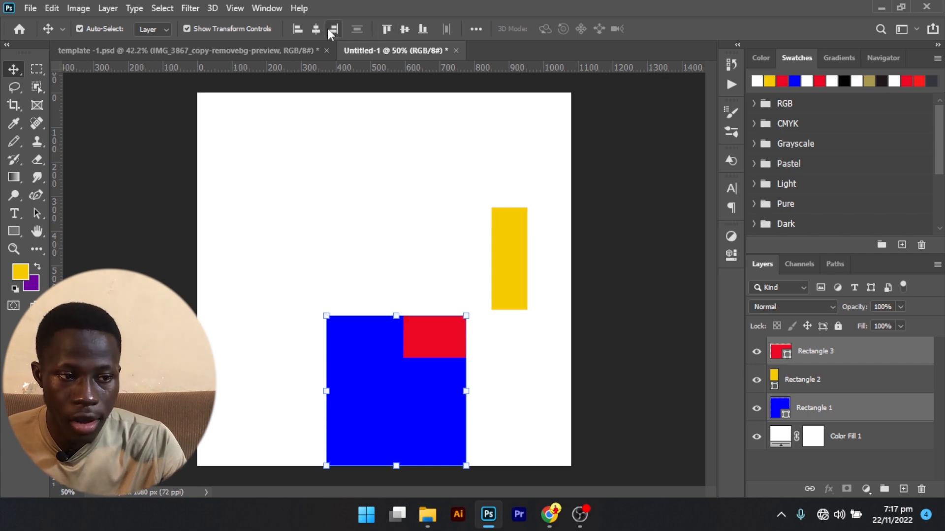
pyautogui.click(312, 30)
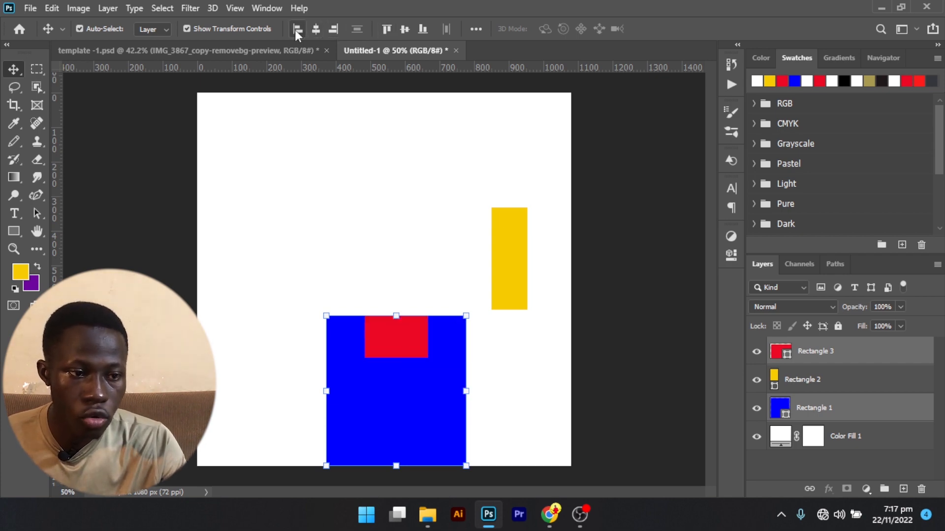
# Step: Set Align To to Canvas and align both selected rectangles to the canvas's right edge, vertical centre and finally its upper edge
pyautogui.click(476, 29)
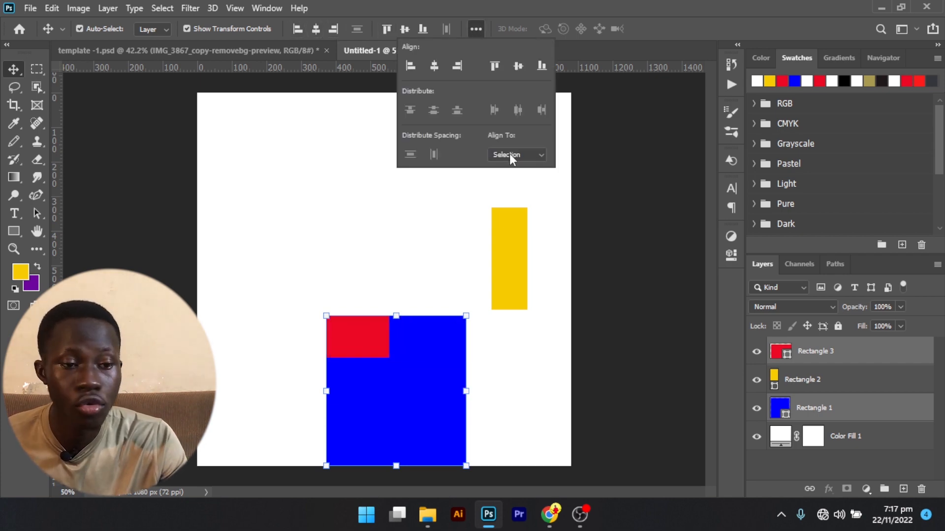
pyautogui.click(509, 154)
pyautogui.click(505, 174)
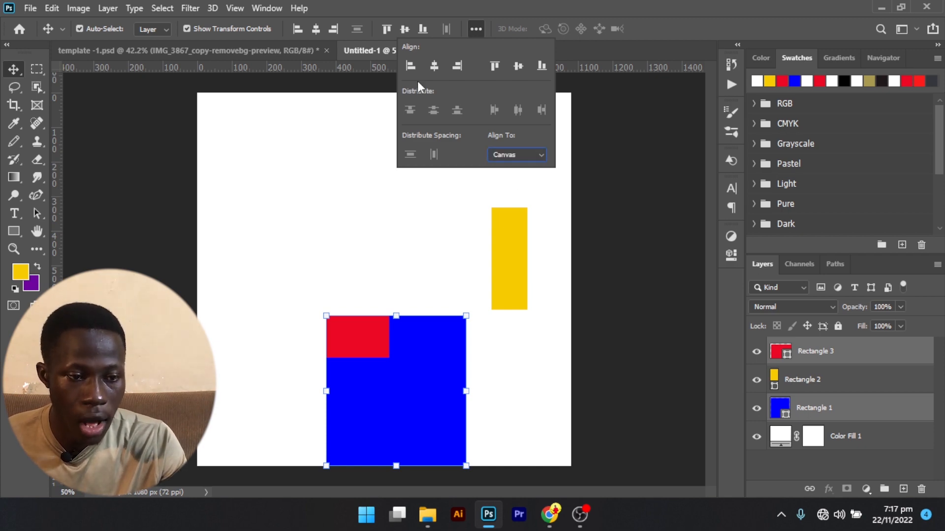
pyautogui.click(334, 29)
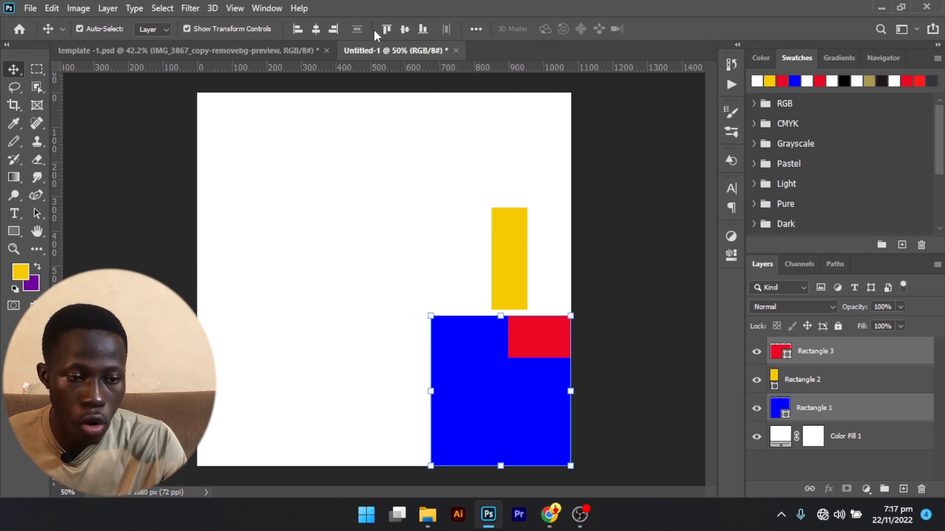
pyautogui.click(401, 29)
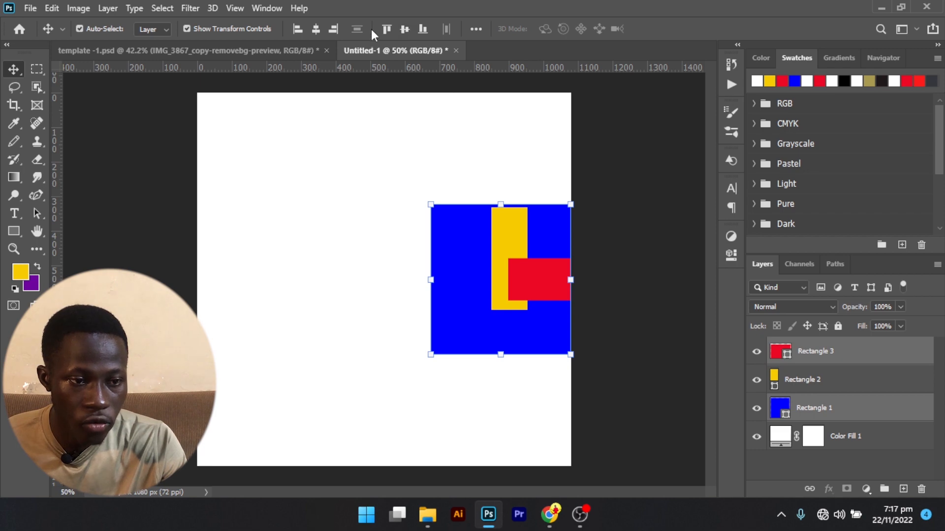
pyautogui.click(387, 28)
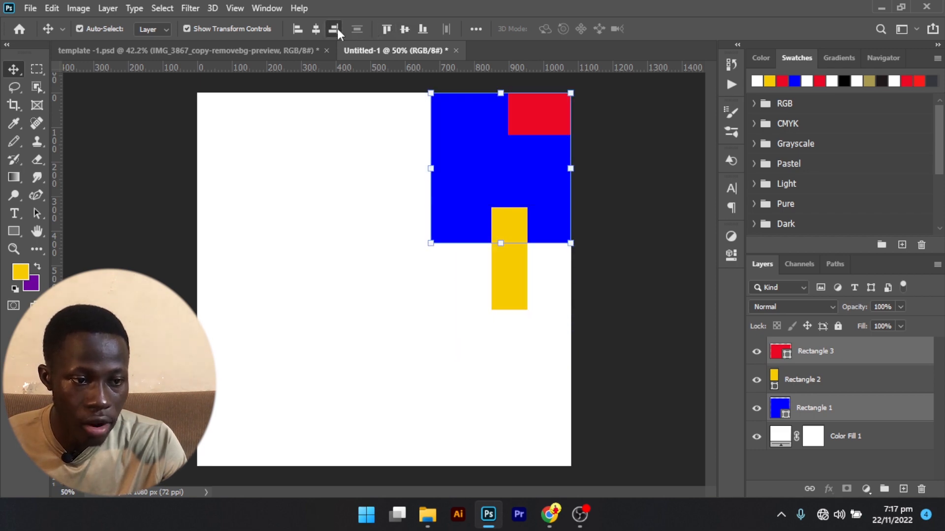
# Step: Set Align To back to Selection and centre the red rectangle vertically and horizontally inside the blue one
pyautogui.click(476, 29)
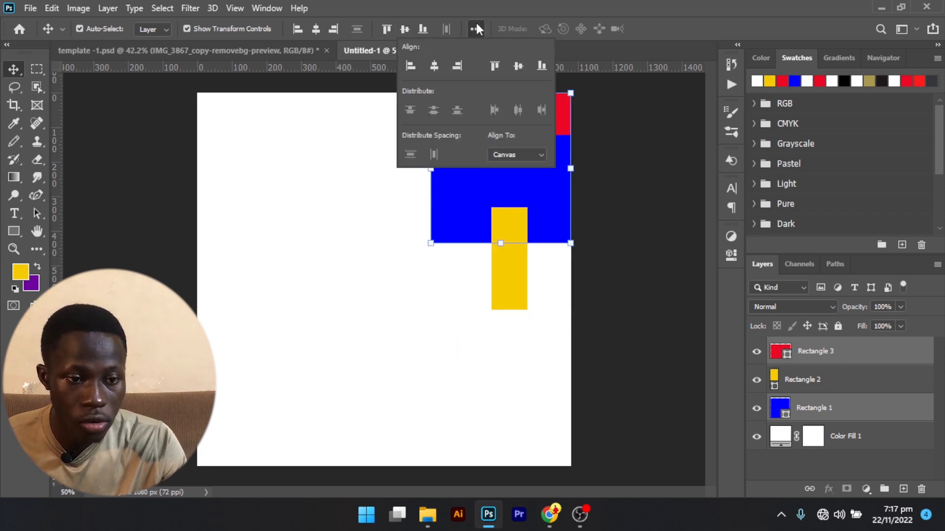
pyautogui.click(507, 152)
pyautogui.click(506, 166)
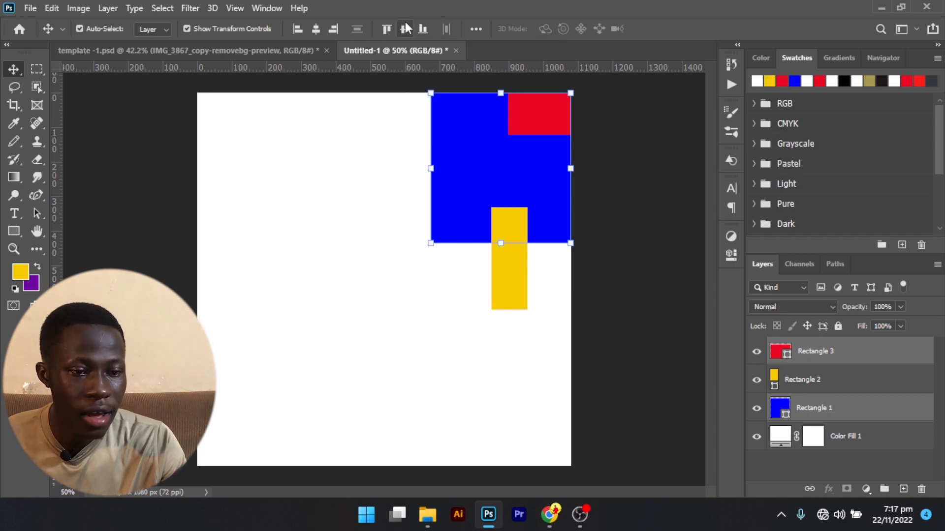
pyautogui.click(405, 28)
pyautogui.click(321, 29)
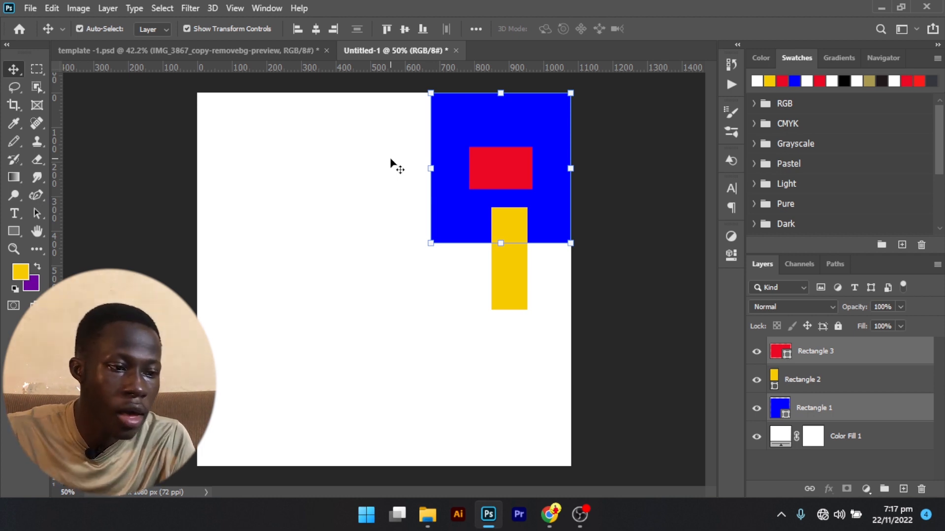
pyautogui.click(20, 69)
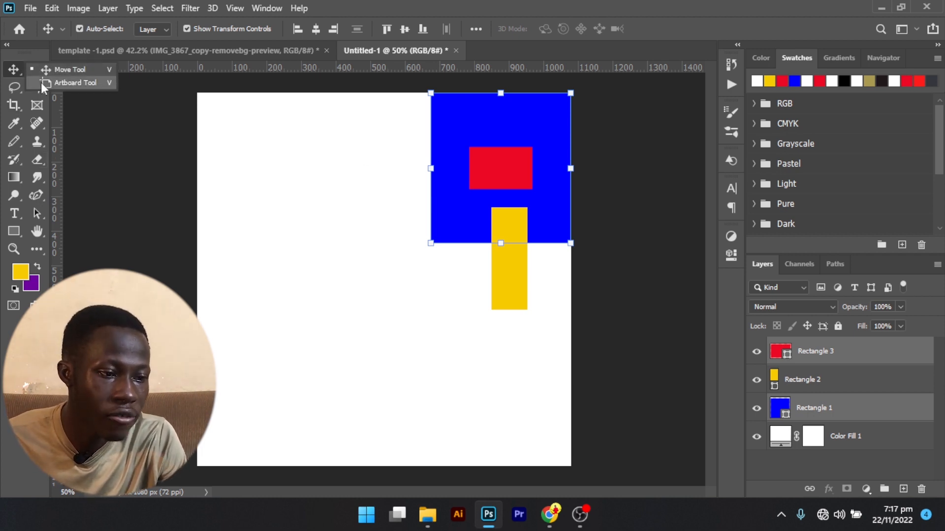
pyautogui.click(40, 81)
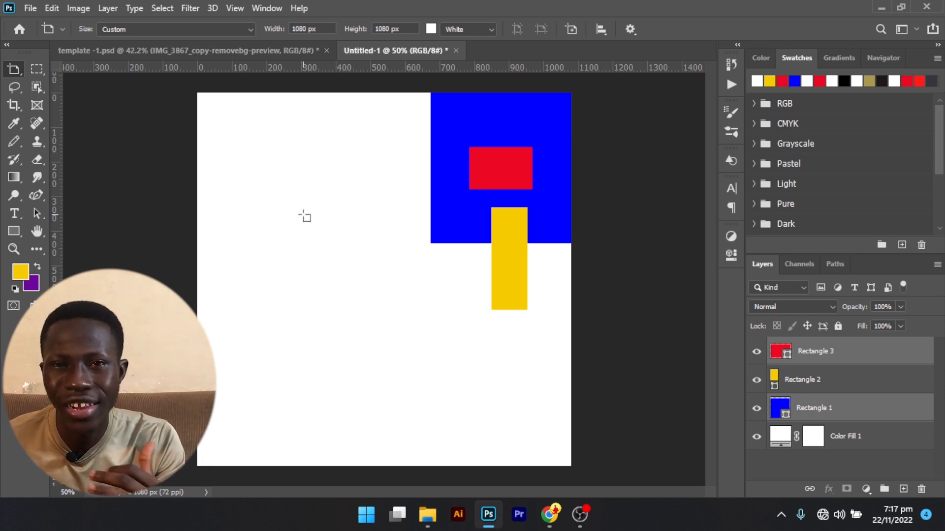
pyautogui.press('v')
# Step: Deselect all layers and add a white 1080 x 1080 px artboard to the right of the rectangles with the Artboard tool
pyautogui.click(305, 216)
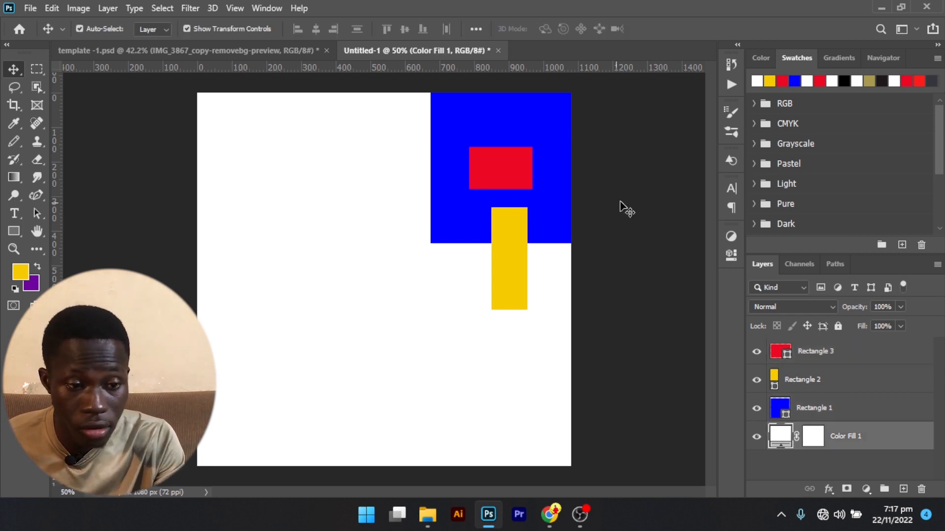
pyautogui.click(619, 201)
pyautogui.moveTo(22, 66); pyautogui.dragTo(59, 84)
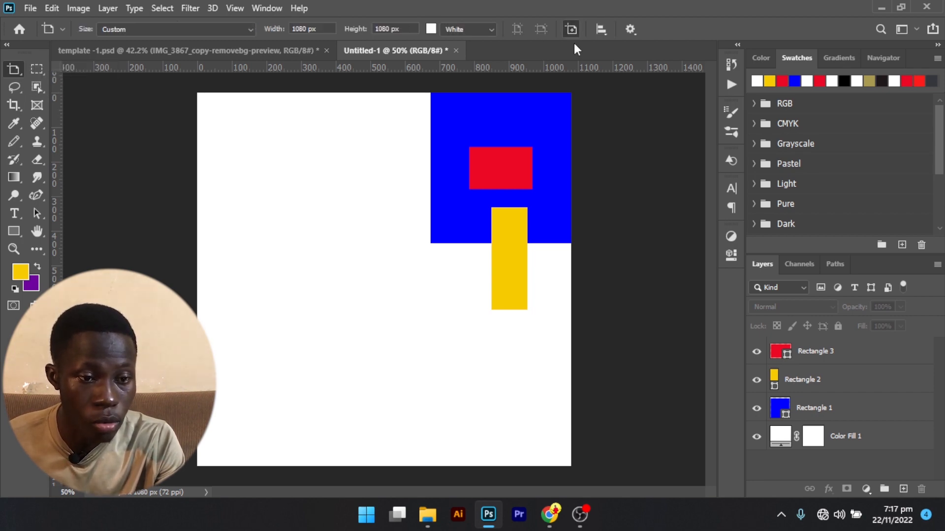
pyautogui.click(647, 187)
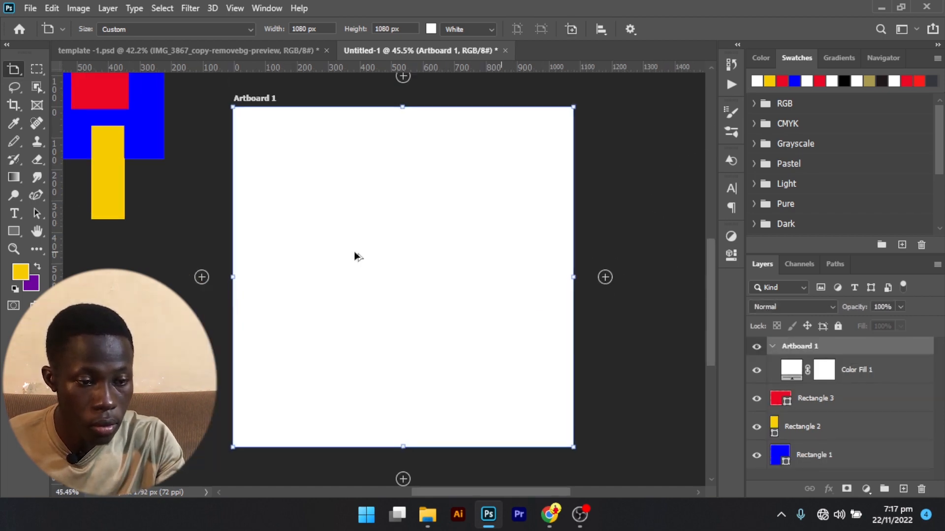
# Step: Add a second artboard directly to the right of Artboard 1
pyautogui.scroll(-2, 354, 256)
pyautogui.moveTo(231, 132); pyautogui.dragTo(251, 221)
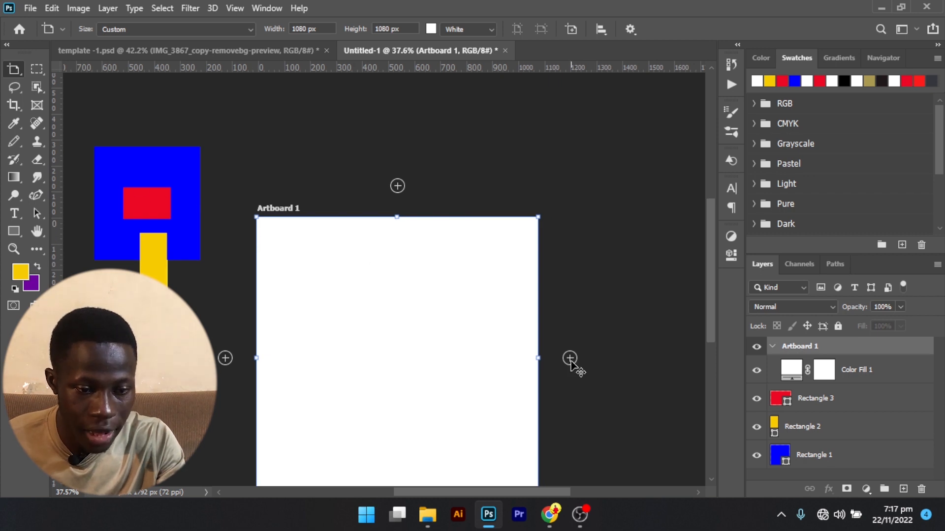
pyautogui.click(569, 359)
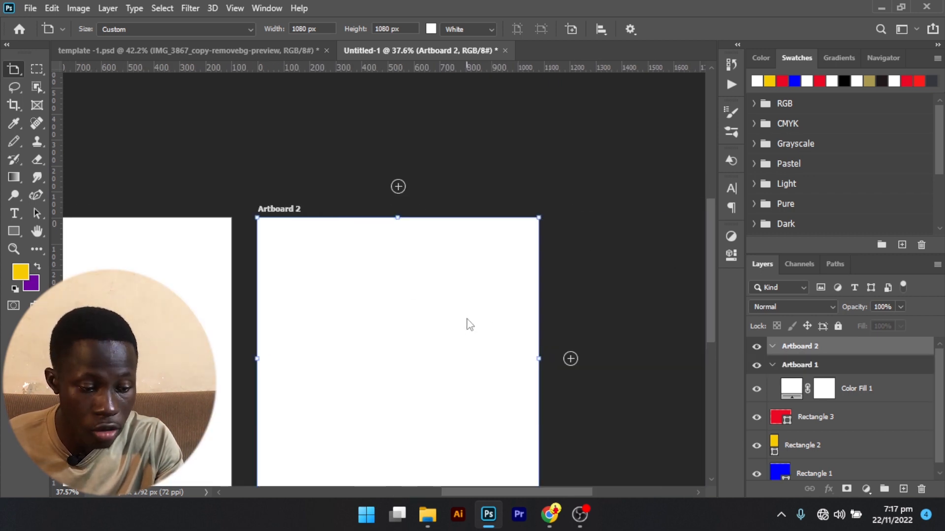